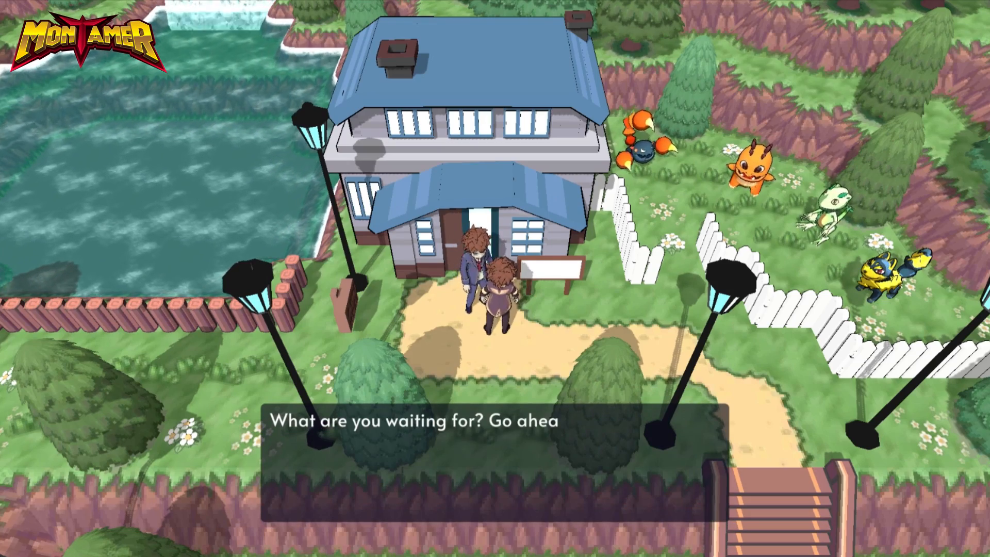
key(Return)
key(Right)
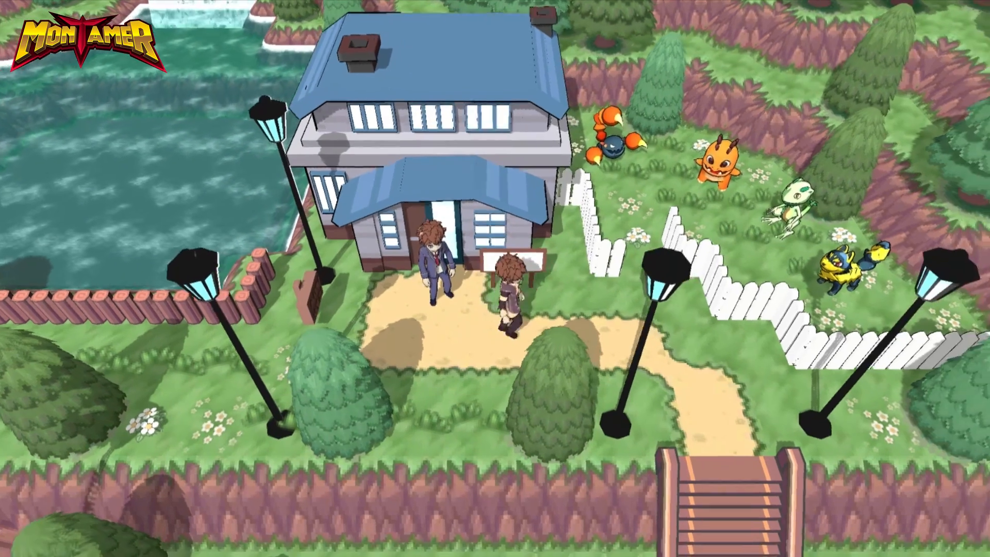
key(Up)
key(Right)
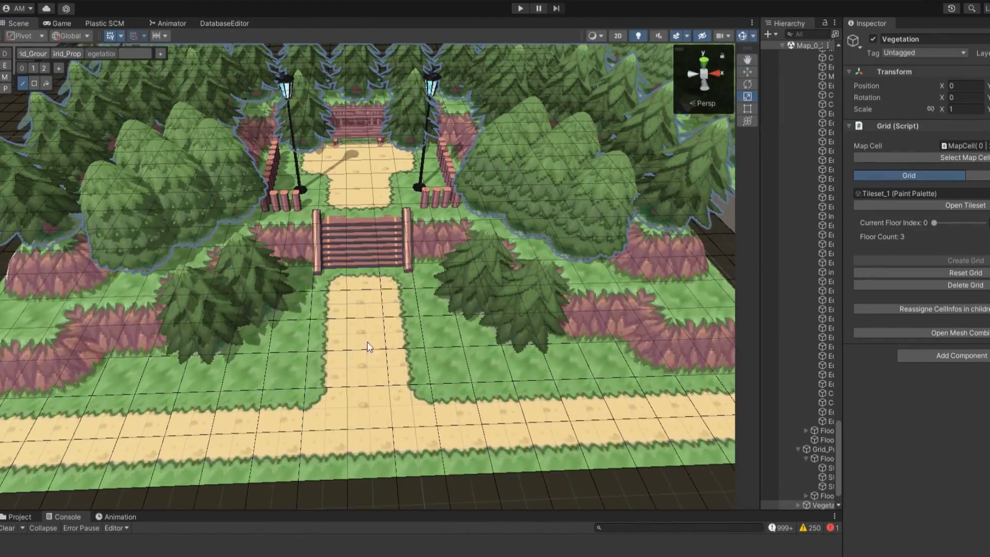
Scatter grass tufts and white flowers on the vegetation layer across the lawns and the raised terrace
key(e)
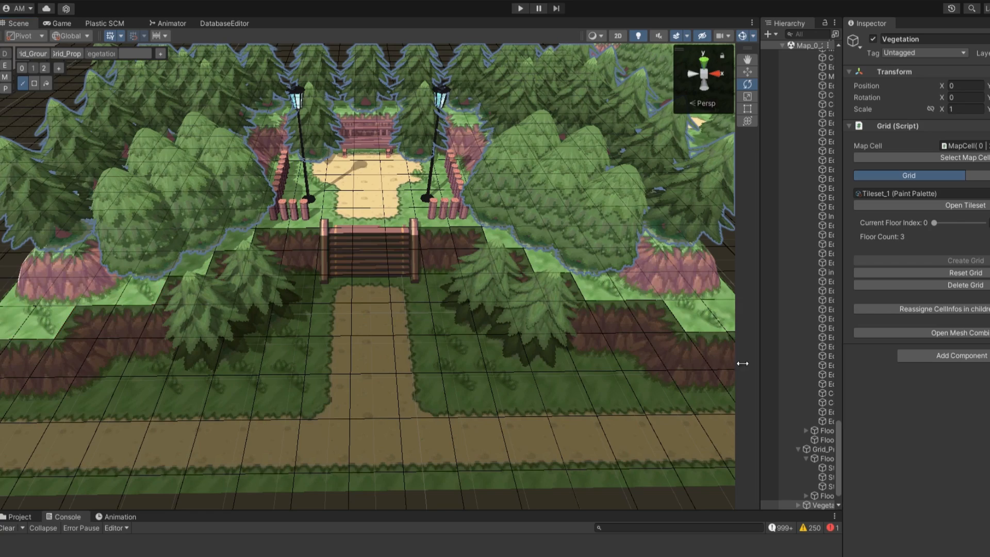
key(r)
middle_drag(370, 351, 370, 323)
click(213, 352)
click(452, 353)
click(606, 353)
click(132, 360)
key(e)
scroll(69, 262, down, 2)
right_drag(370, 310, 392, 268)
scroll(475, 378, up, 4)
right_drag(475, 379, 425, 351)
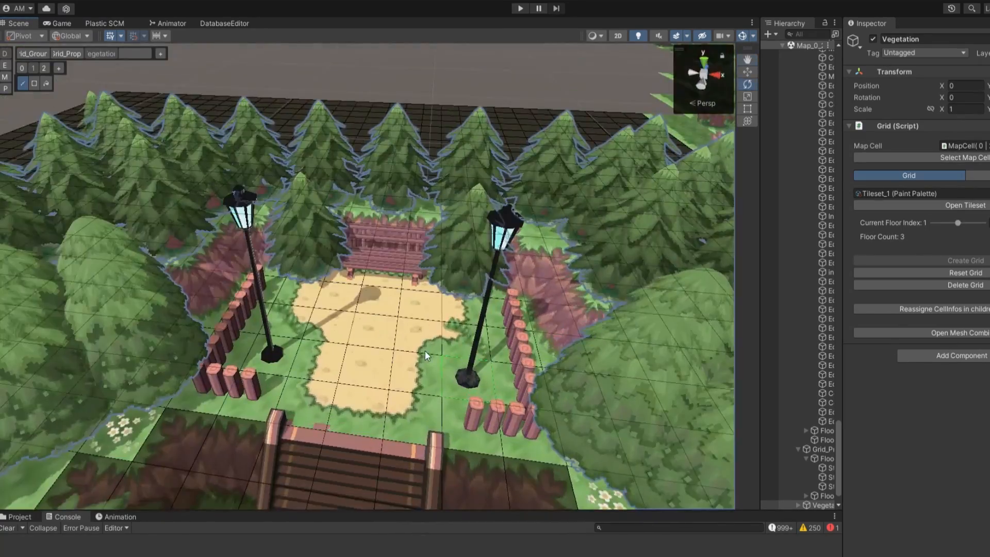
Place a lamp post on each side of the sand path below the stairs on the Grid_Props layer
scroll(447, 403, down, 4)
right_drag(247, 309, 254, 354)
scroll(254, 354, down, 4)
right_drag(496, 320, 550, 294)
click(66, 54)
click(300, 446)
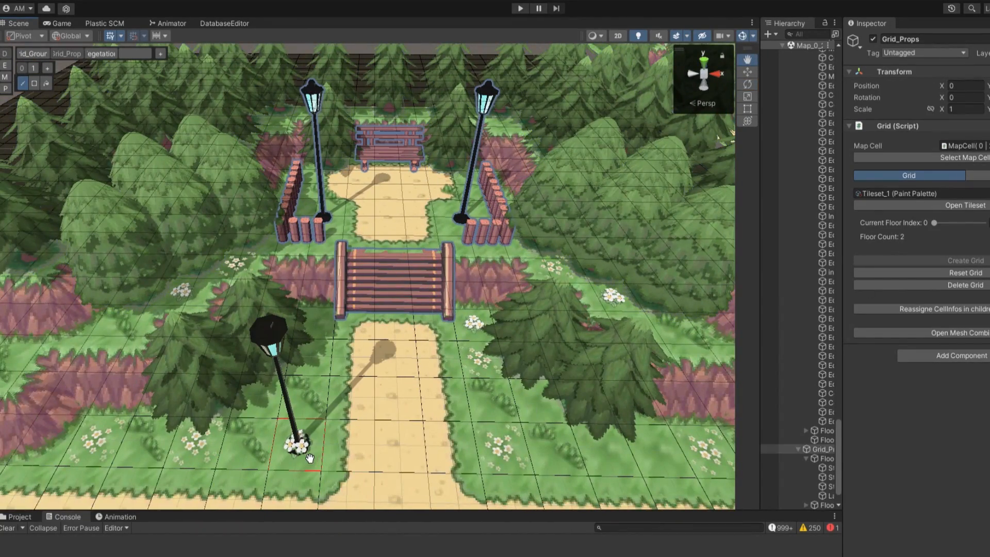
click(502, 448)
Place a white bench on the lawn beside the sand path and select it for rotating
right_drag(602, 452, 562, 434)
click(551, 426)
click(797, 150)
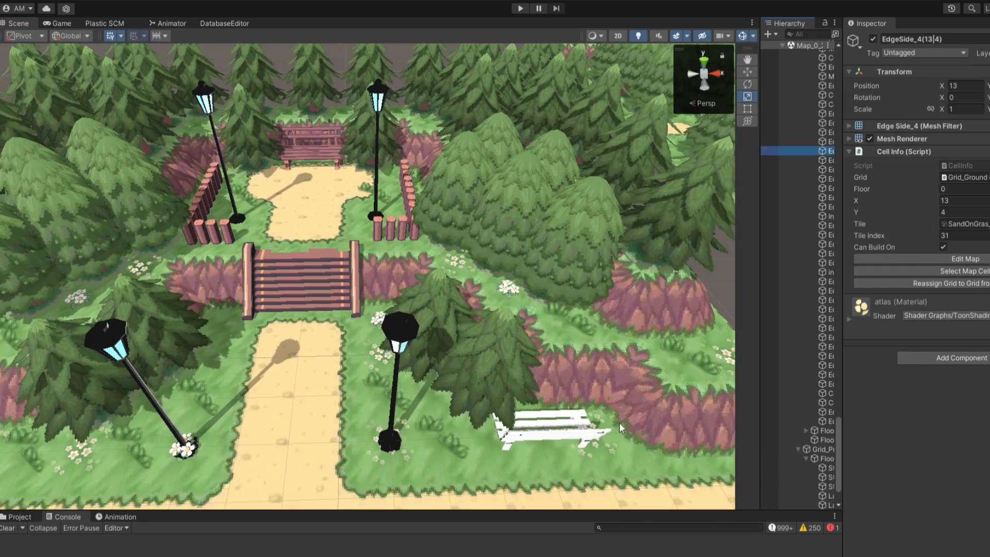
click(552, 424)
key(e)
drag(578, 464, 506, 459)
right_drag(506, 459, 464, 428)
key(w)
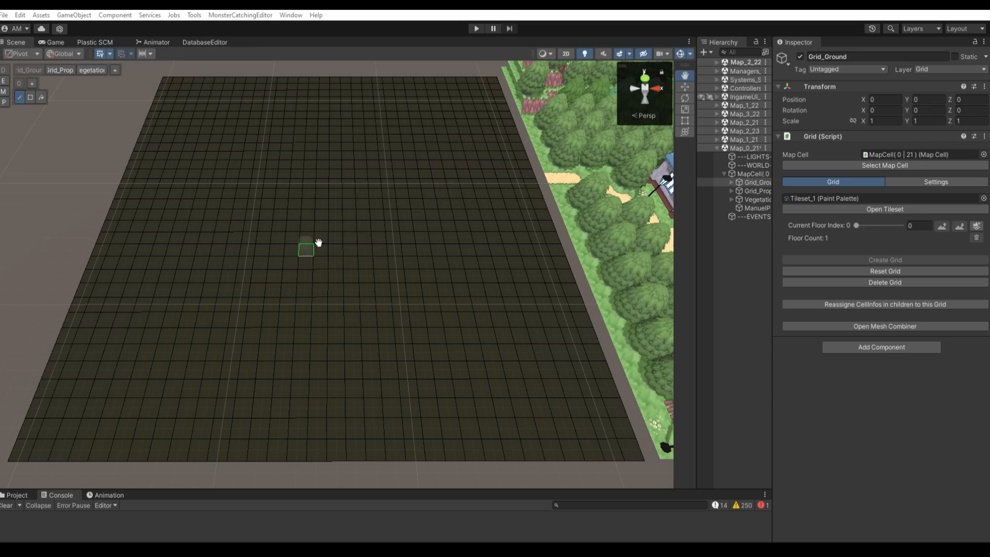
Build a stepped, U-shaped grass plateau with cliff edges on the empty Grid_Ground grid
scroll(319, 242, up, 5)
click(302, 304)
click(329, 262)
click(334, 326)
click(261, 330)
click(262, 266)
click(411, 291)
click(374, 335)
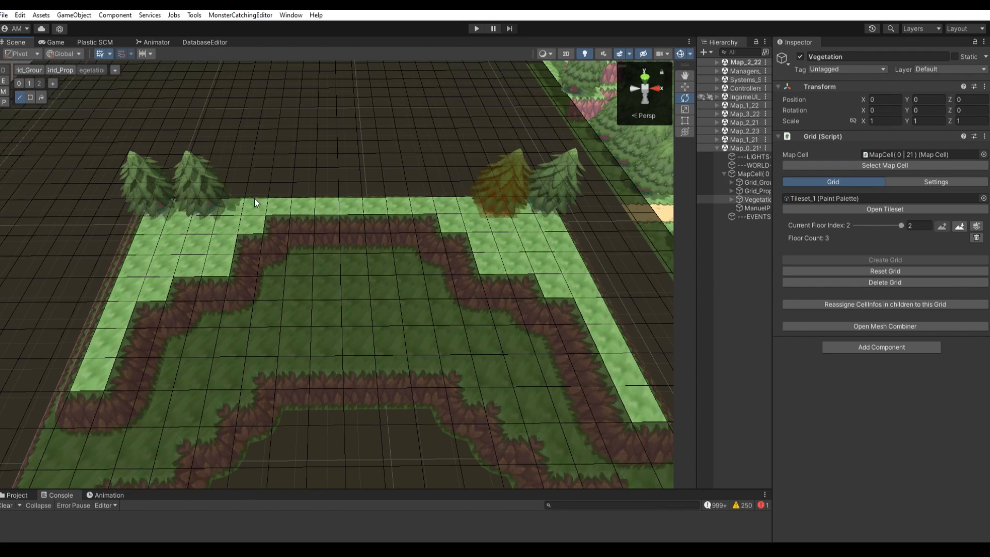
Plant fir trees along the back and side edges of the upper plateau on vegetation floor 2
click(178, 217)
click(224, 227)
click(561, 234)
click(547, 252)
click(198, 248)
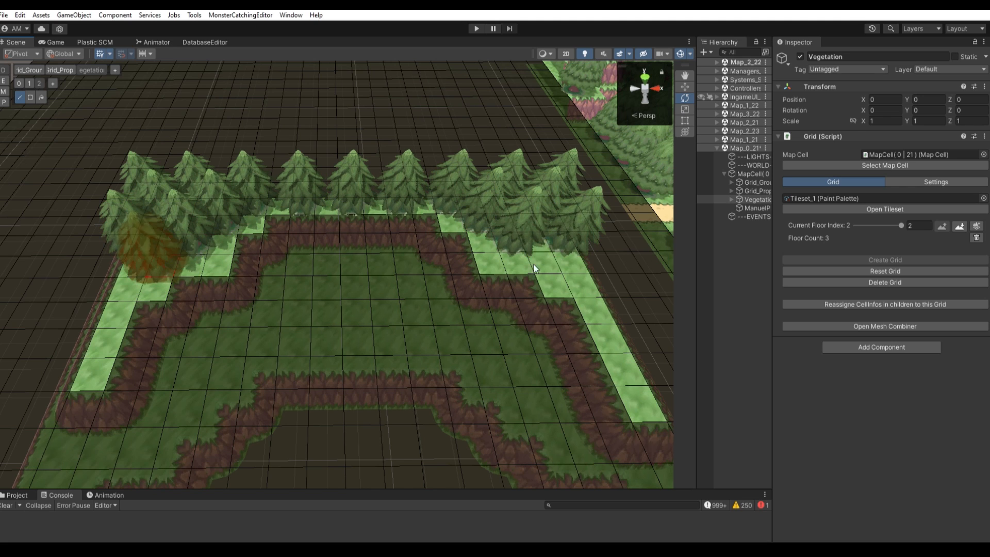
click(570, 270)
click(512, 270)
click(227, 267)
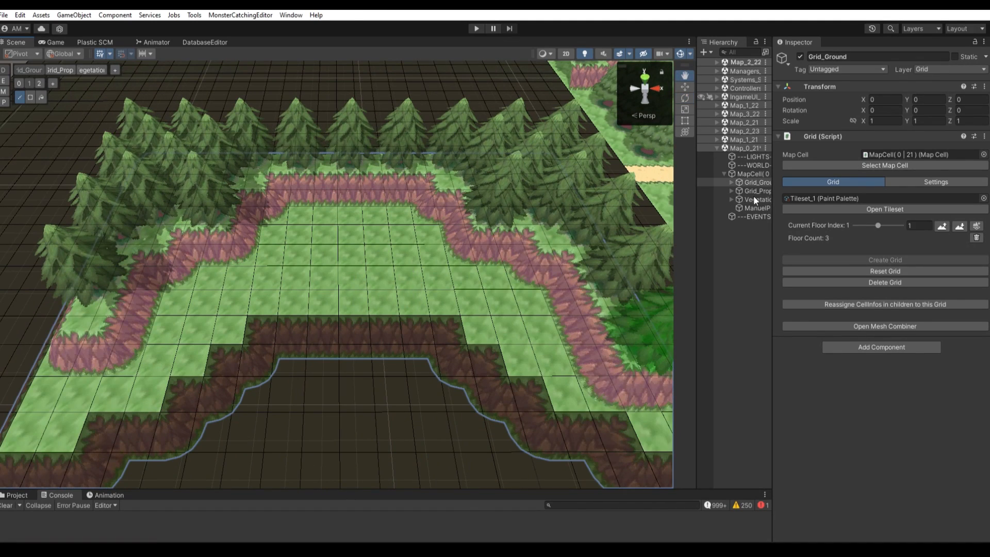
click(754, 200)
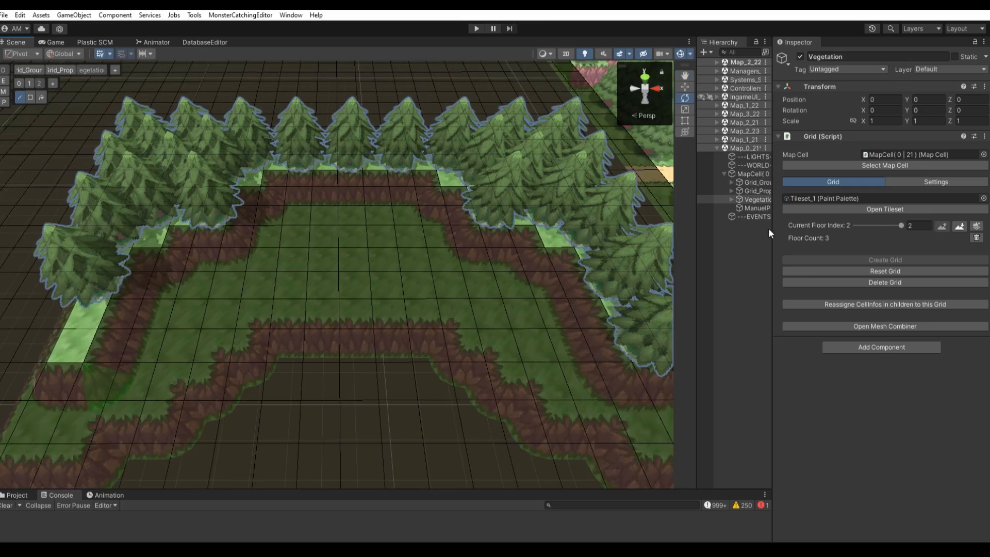
Plant a cluster of round trees along the left side of the middle terrace on vegetation floor 1
click(114, 388)
click(30, 83)
click(235, 364)
click(238, 406)
click(178, 428)
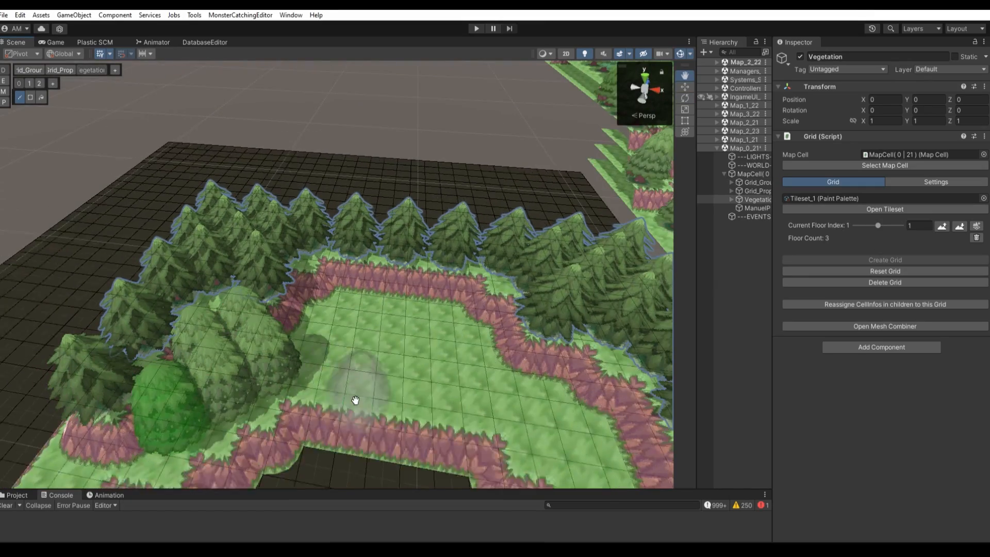
Plant a matching cluster of round trees along the right side of the middle terrace
right_drag(360, 397, 369, 454)
key(e)
click(580, 382)
click(544, 302)
click(487, 318)
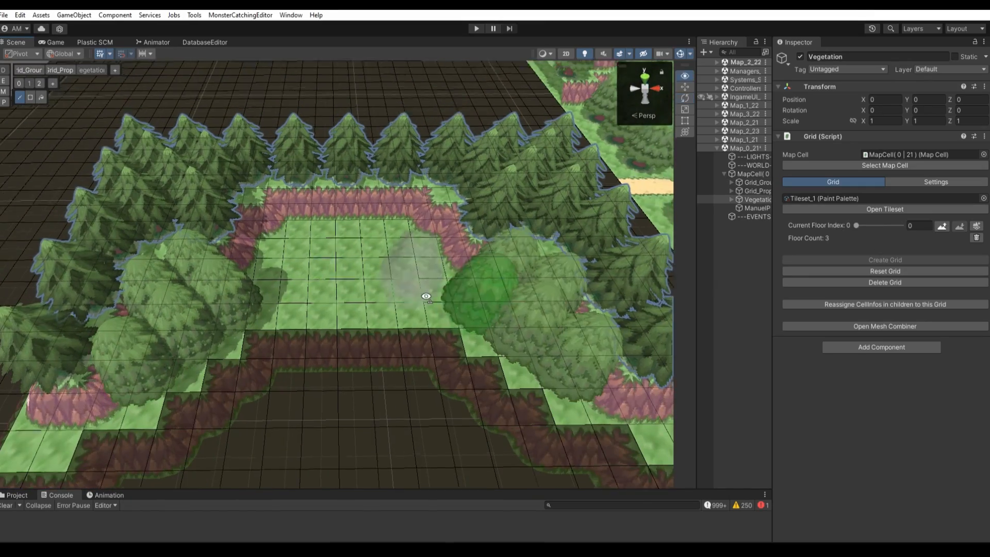
Place a three-piece staircase at the centre of the front cliff on the Grid_Props layer
right_drag(427, 294, 430, 309)
key(q)
click(29, 83)
click(61, 70)
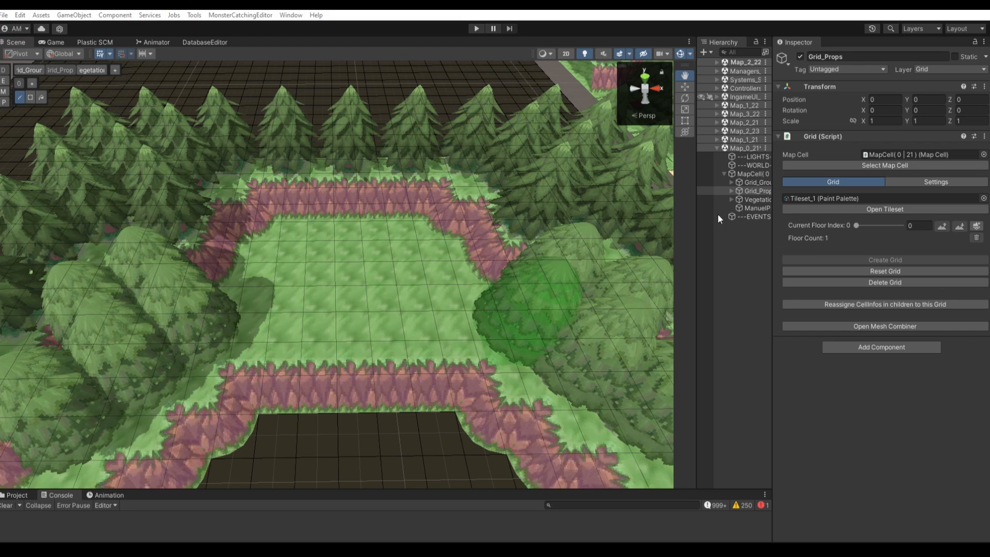
mouse_move(385, 378)
right_down()
mouse_move(385, 367)
mouse_move(369, 405)
mouse_move(384, 369)
right_up()
click(369, 406)
key(ctrl+z)
click(453, 308)
click(312, 316)
click(385, 322)
right_drag(400, 330, 825, 293)
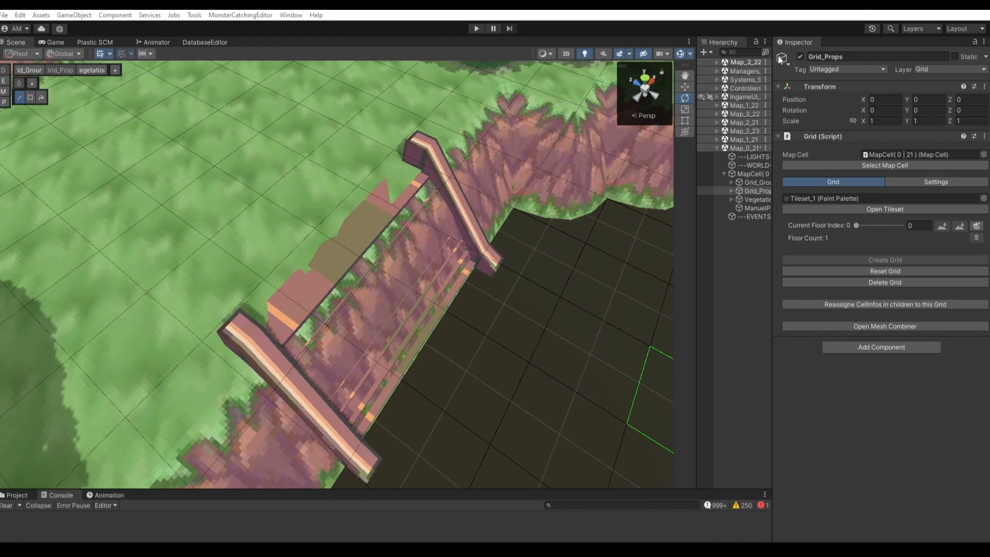
Select the three stair pieces and move them forward to Z 682 so the steps clear the cliff face
click(754, 216)
click(460, 200)
shift+click(314, 305)
shift+click(437, 290)
key(w)
right_drag(437, 290, 339, 247)
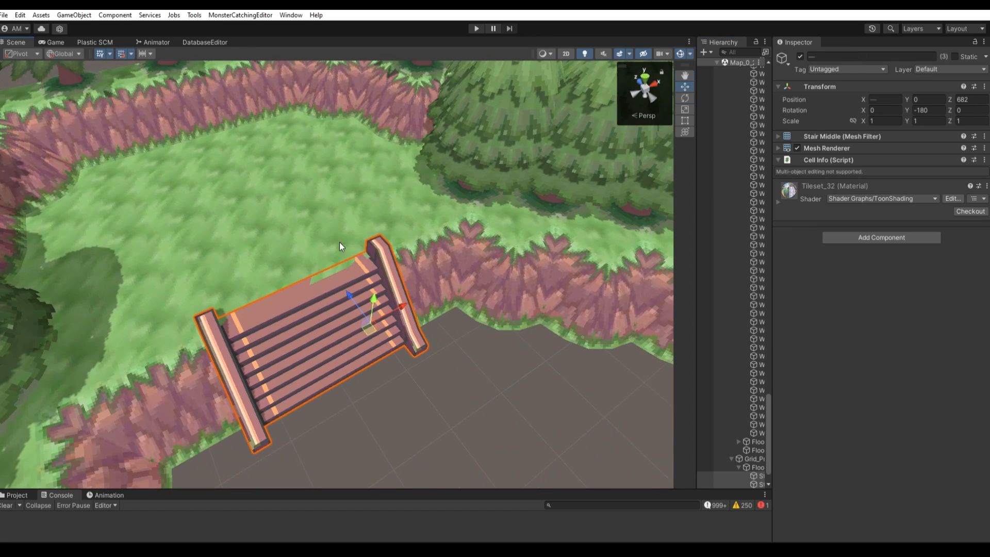
right_drag(376, 292, 310, 297)
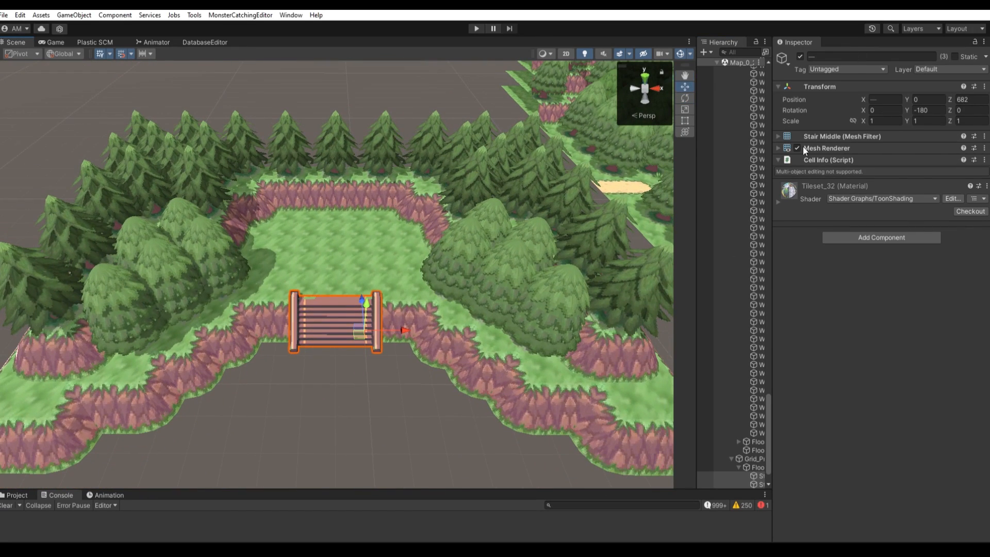
Furnish the terrace above the stairs with two lamp posts, a sand clearing and a bench at its back
click(778, 160)
click(778, 160)
click(760, 125)
click(860, 259)
right_drag(361, 206, 371, 237)
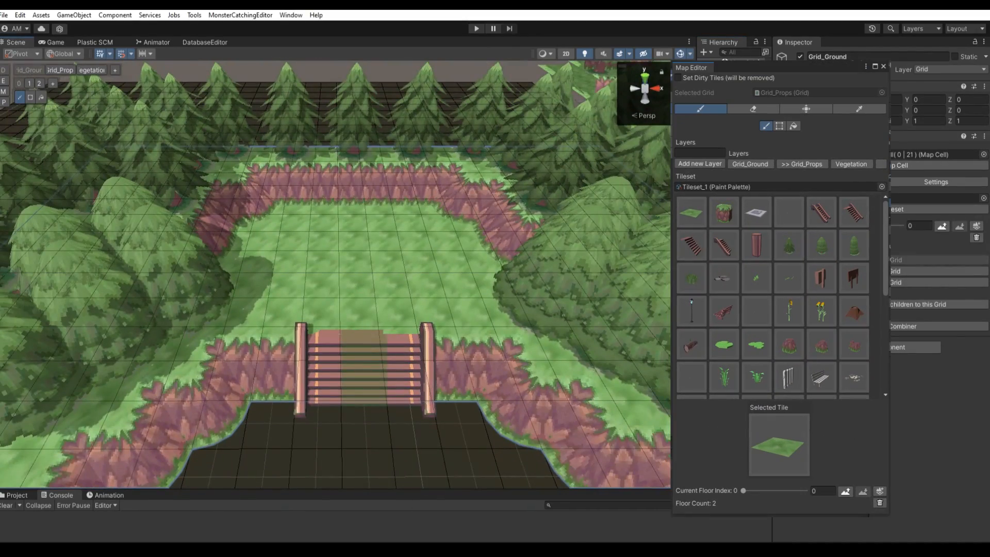
click(60, 71)
right_drag(356, 180, 348, 270)
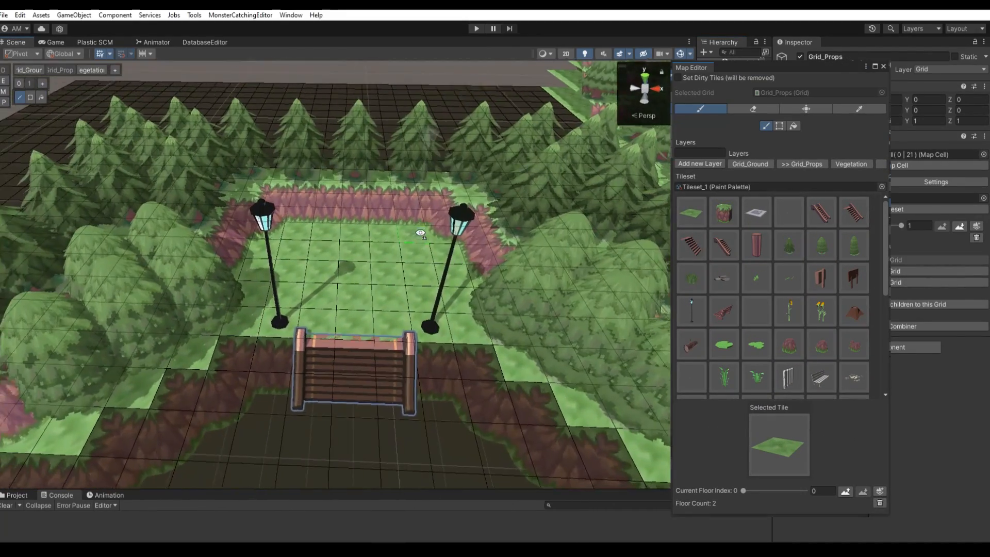
mouse_move(346, 280)
mouse_down()
mouse_move(309, 320)
mouse_move(418, 258)
mouse_move(371, 232)
mouse_up()
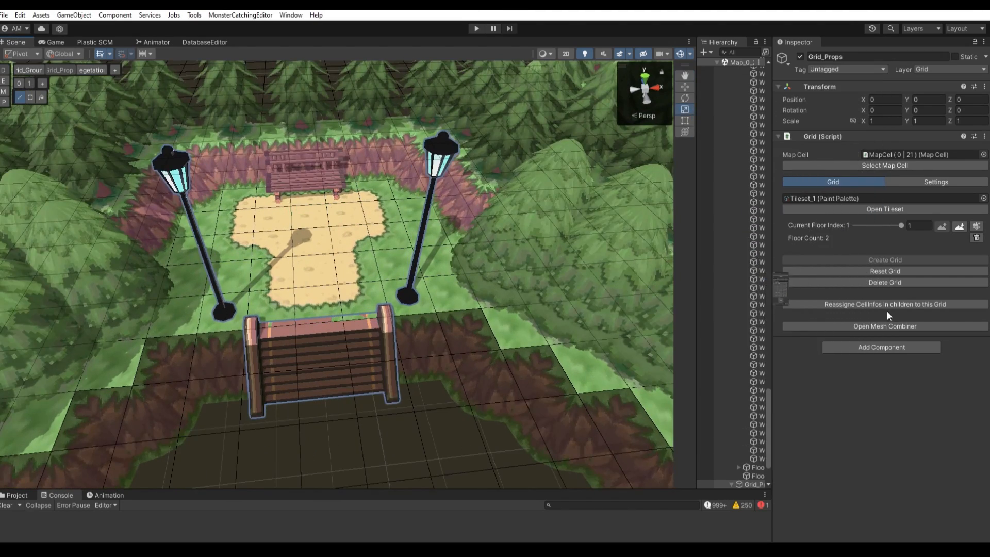
scroll(433, 276, down, 4)
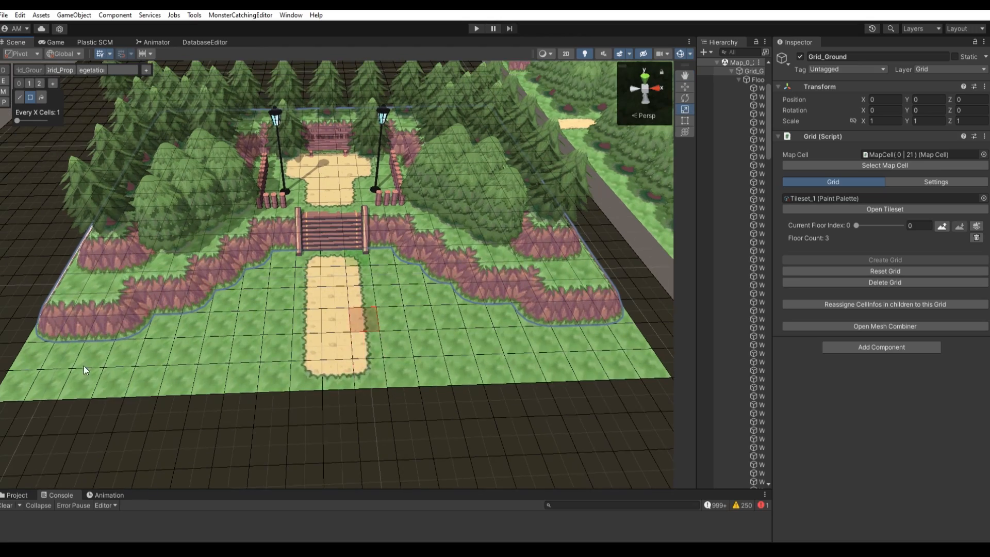
Fill the ground in front of the cliffs with grass, a T-shaped sand path and fir trees beside the stairs
drag(66, 360, 616, 364)
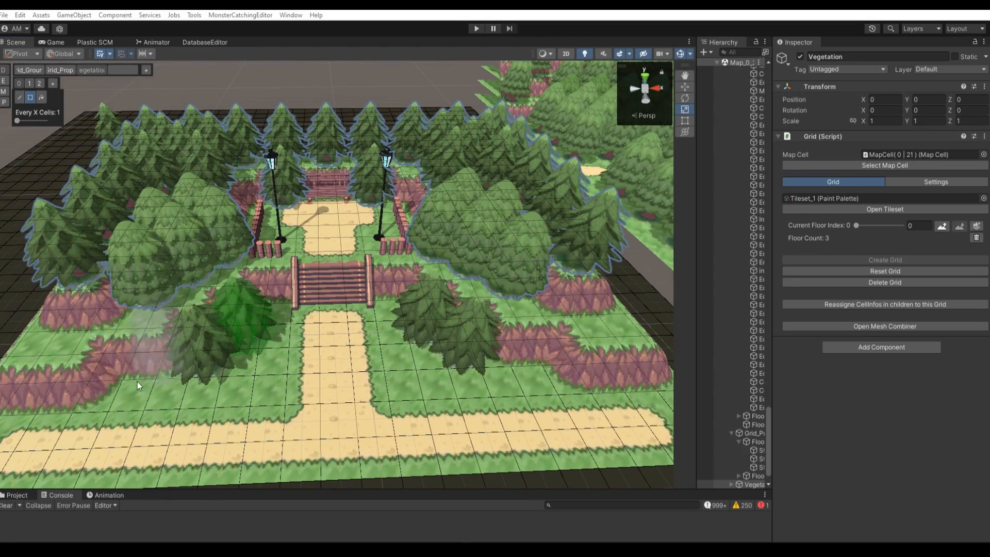
scroll(453, 356, down, 4)
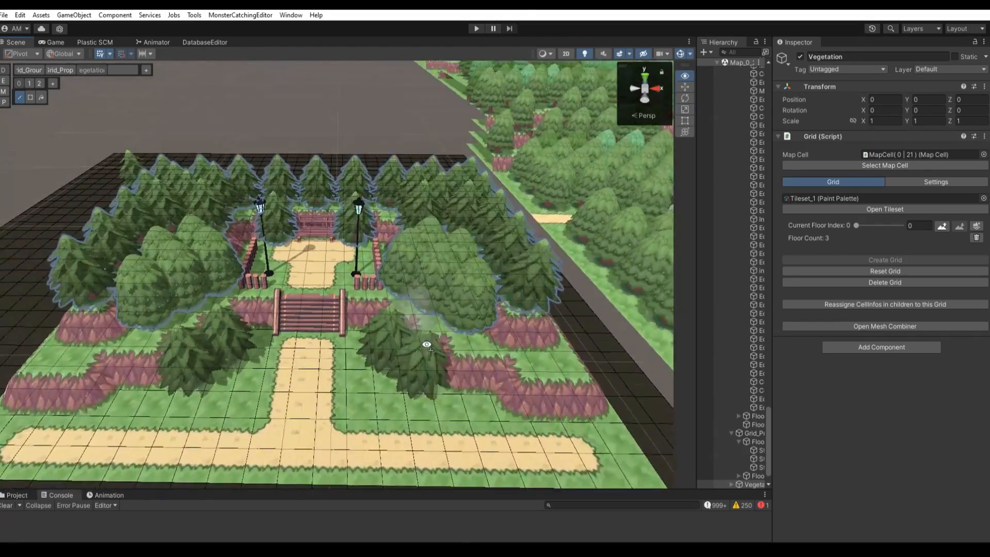
scroll(427, 342, up, 5)
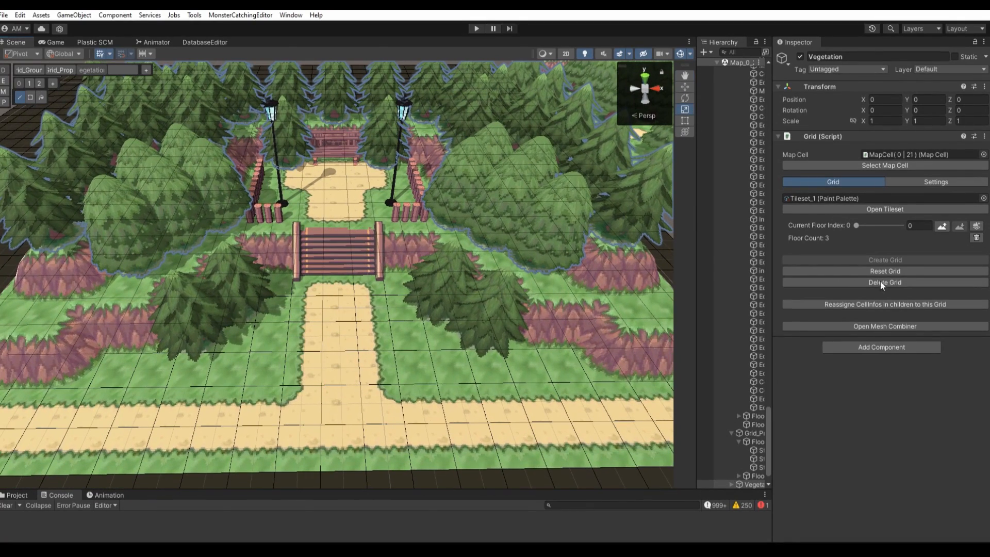
Scatter grass tufts on the lower lawns and white flowers at the edges of the terrace above the stairs
key(e)
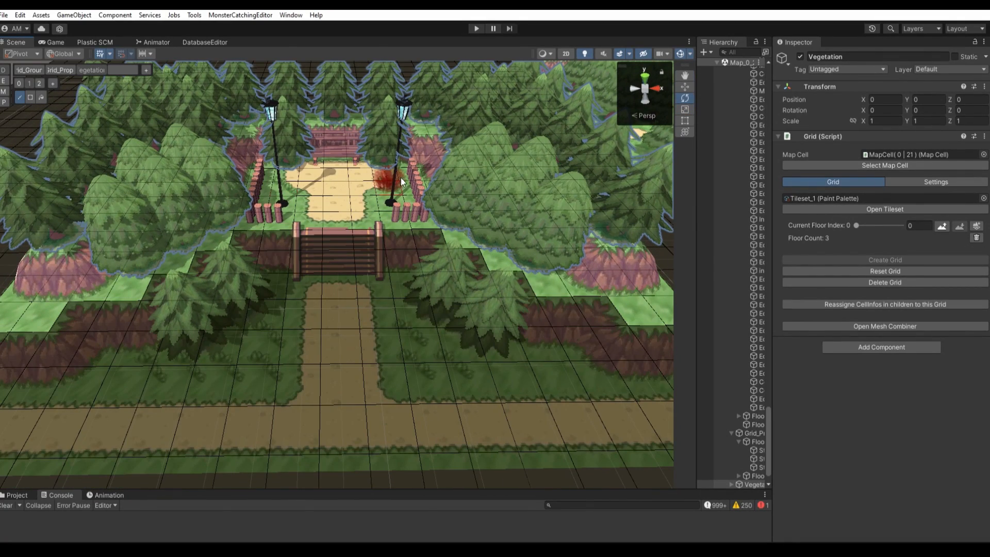
key(q)
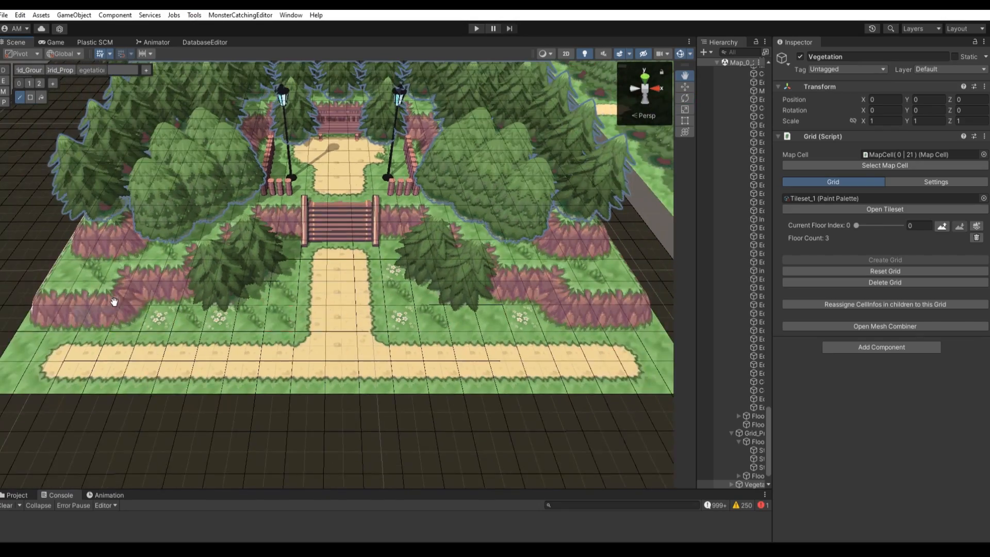
key(e)
middle_drag(312, 175, 322, 395)
scroll(316, 271, up, 5)
right_drag(463, 386, 434, 350)
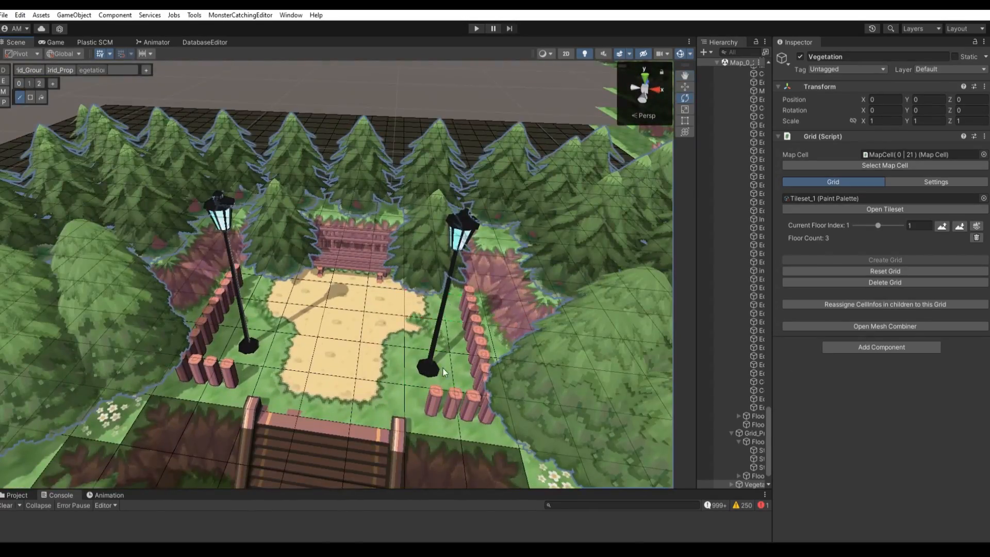
Place white flowers on the lawns on both sides of the sand path and the stairs
scroll(445, 372, down, 5)
scroll(227, 356, up, 4)
key(q)
scroll(220, 356, down, 5)
right_drag(221, 356, 487, 398)
scroll(186, 325, up, 5)
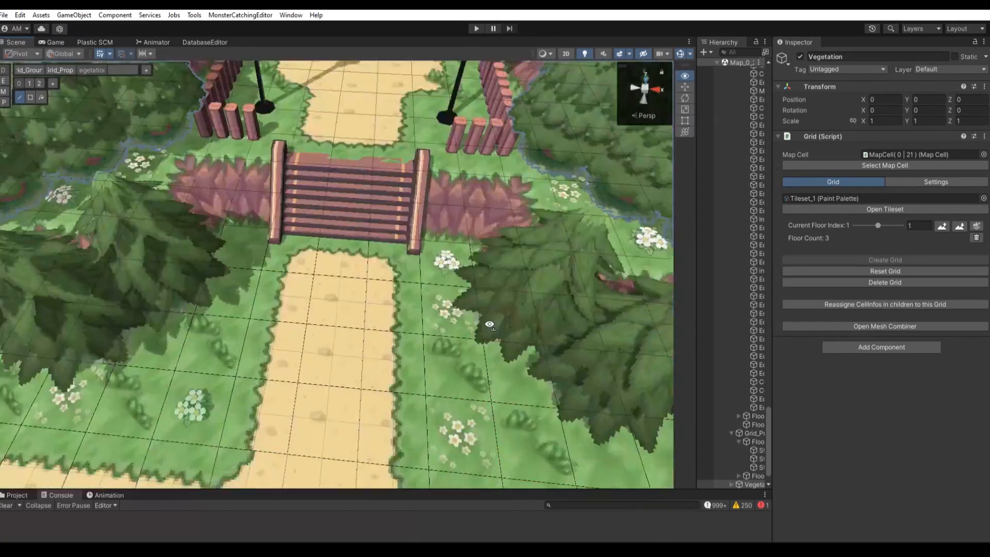
Add a lamp post on either side of the path below the stairs on the Grid_Props layer
key(s)
key(2)
click(286, 444)
click(459, 432)
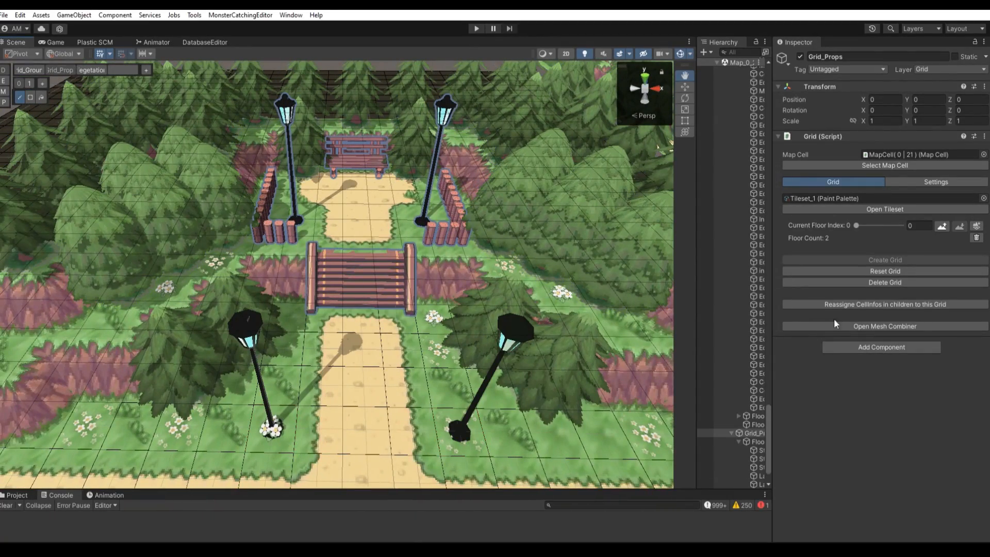
Place a white bench on the lawn to the right of the path and rotate it to face the path area
middle_drag(551, 432, 509, 423)
key(r)
click(758, 155)
click(505, 413)
key(e)
drag(516, 446, 793, 352)
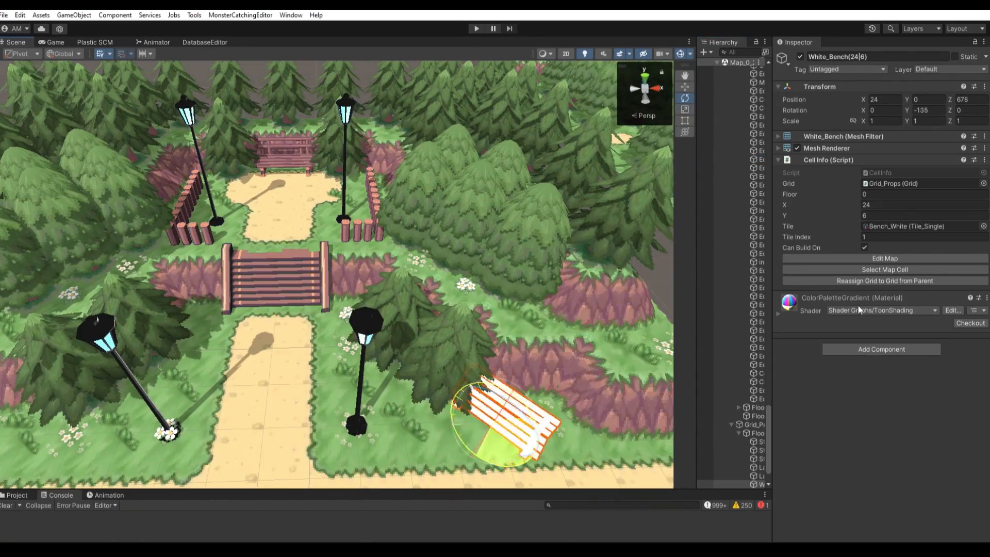
key(w)
right_drag(464, 310, 542, 310)
drag(423, 409, 439, 411)
middle_drag(511, 230, 599, 231)
Open the map for editing from the sand edge tile below the stairs and switch to the Grid_Props layer
click(402, 329)
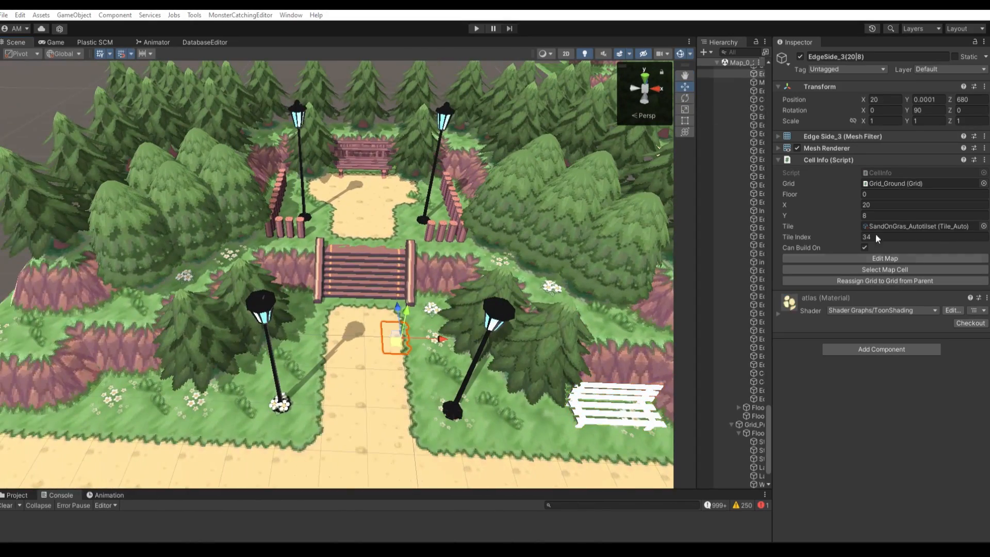
click(895, 259)
click(58, 70)
right_drag(411, 318, 443, 323)
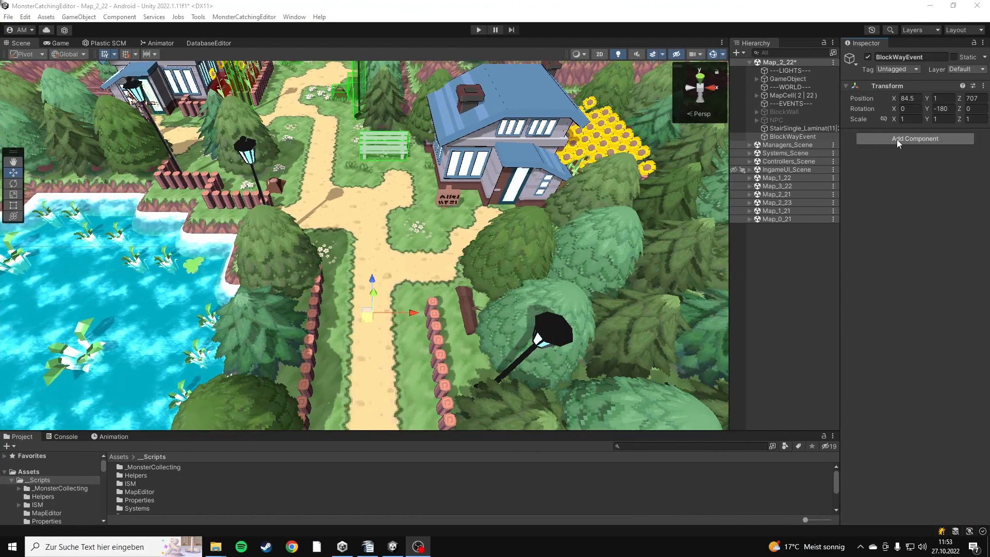
Add a Game Event component and a Box Collider set as a trigger to the BlockWayEvent object
click(896, 140)
click(899, 176)
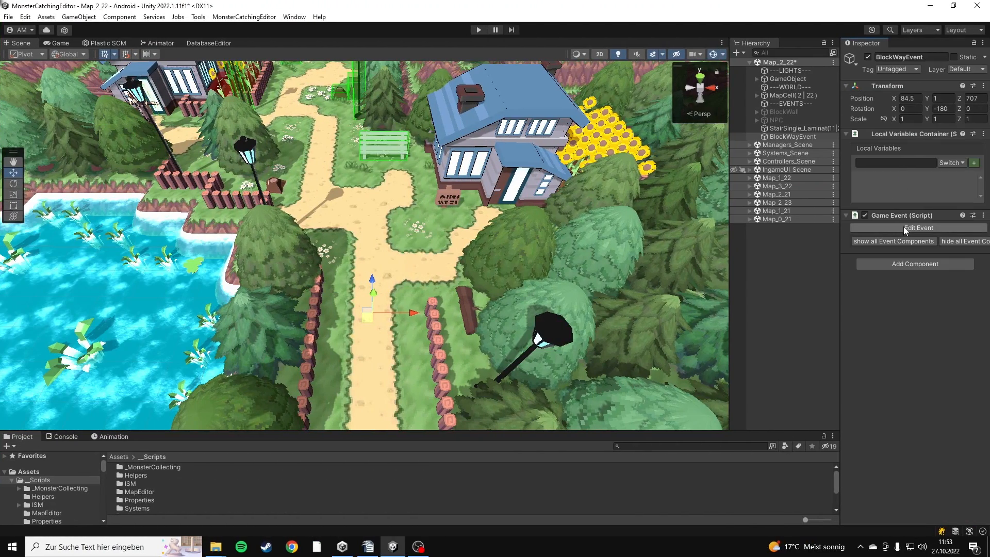
click(906, 265)
text(box)
key(Return)
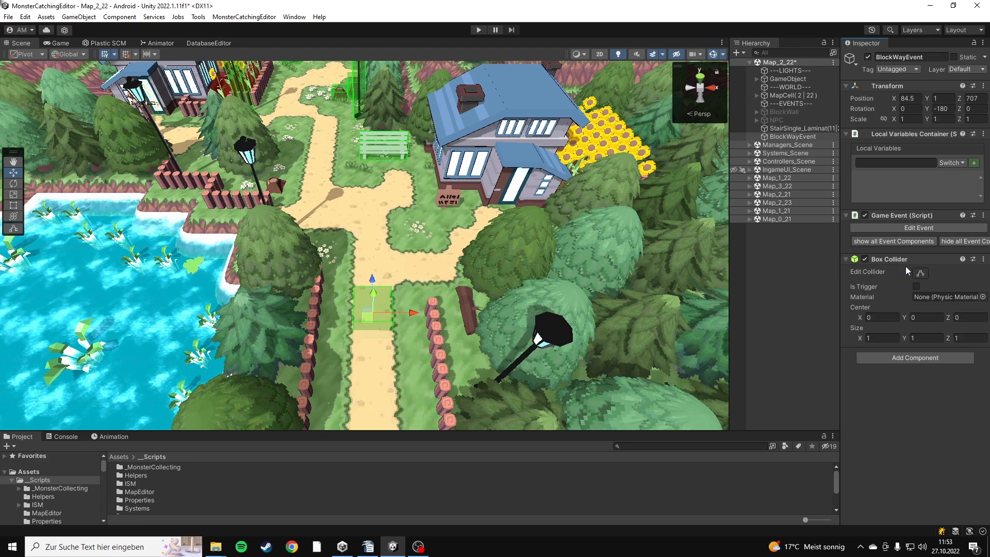
click(917, 286)
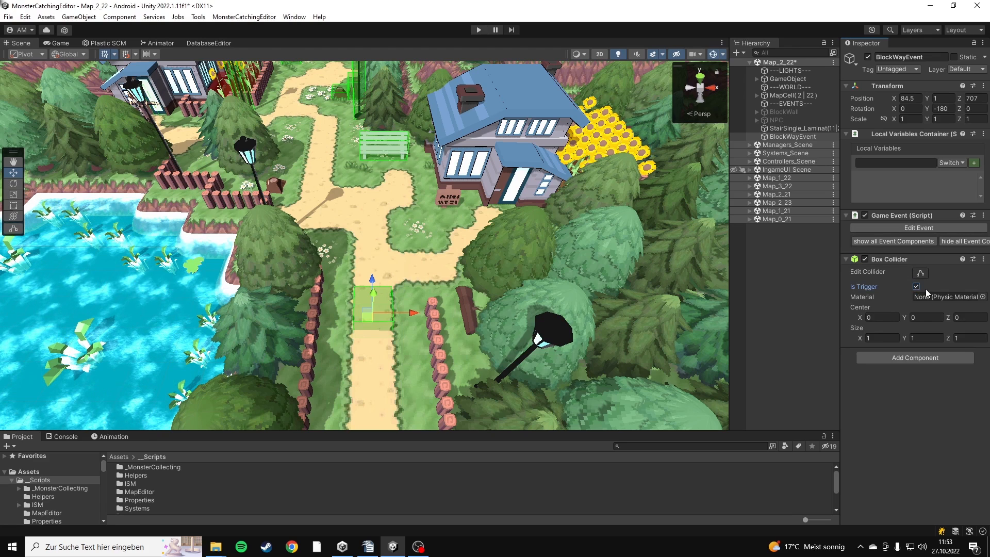
Open BlockWayEvent's game event for editing and add a Check Quest condition that compares against the Completed_Returned state
click(921, 228)
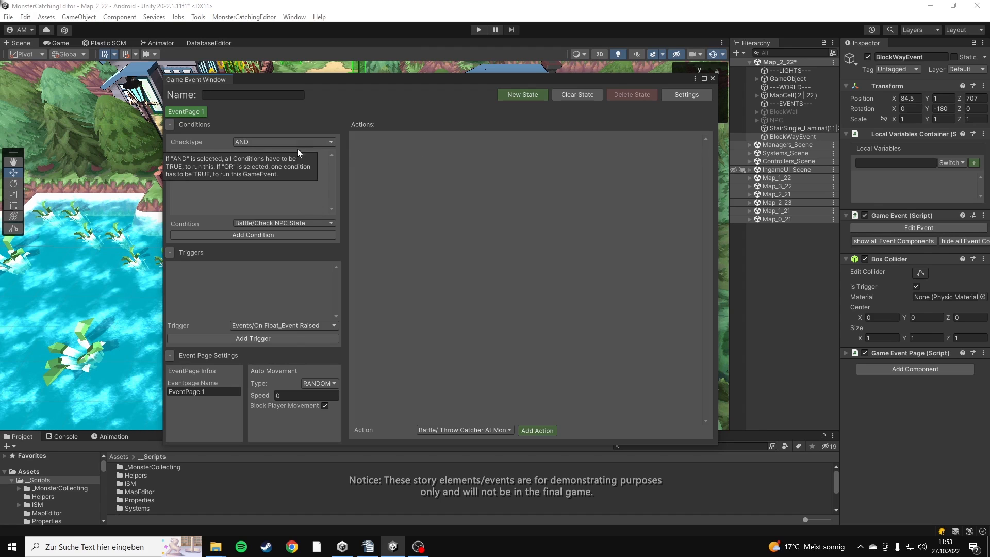
click(292, 223)
mouse_move(292, 299)
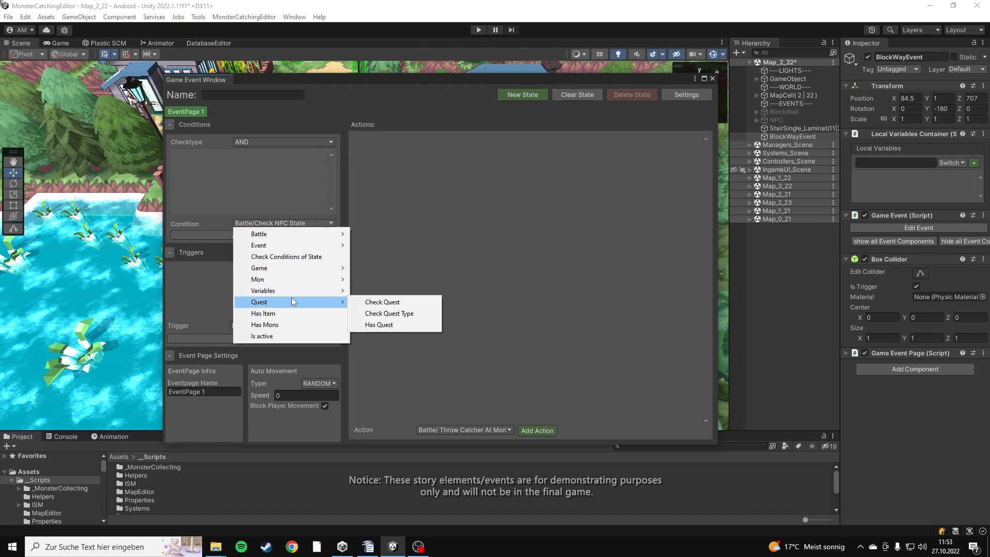
click(367, 304)
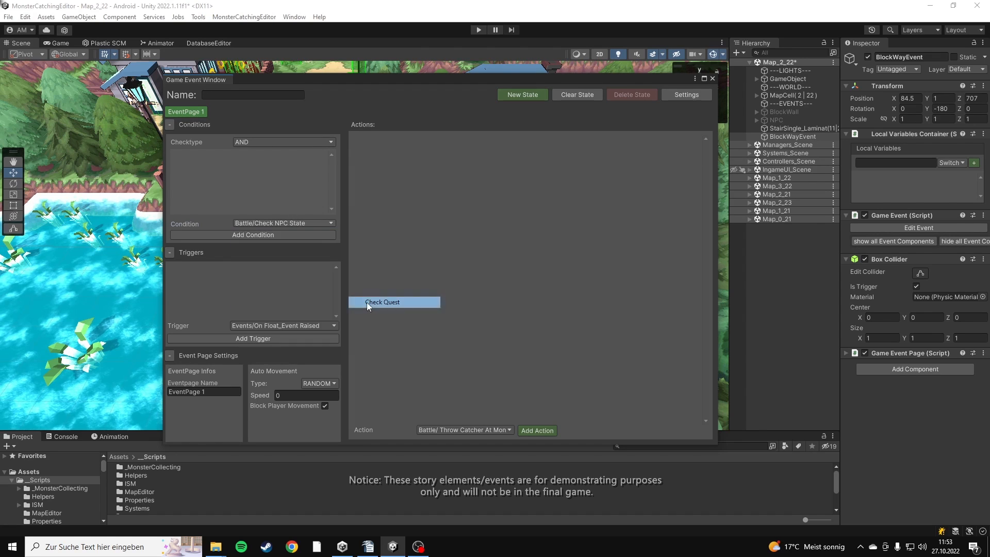
click(313, 239)
click(288, 180)
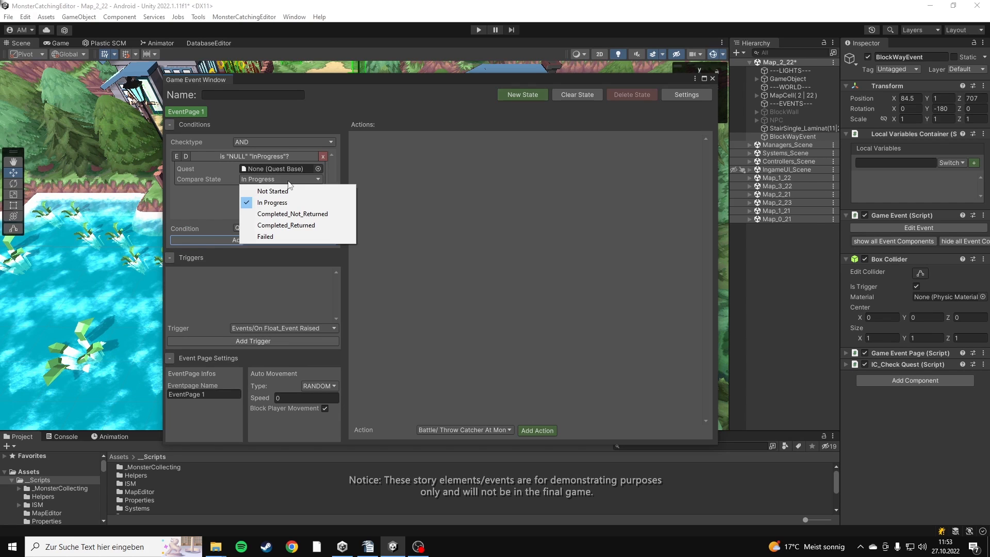
click(289, 225)
Set the conditions' check type to NOT and assign the Choose Starter quest to the quest condition
click(281, 144)
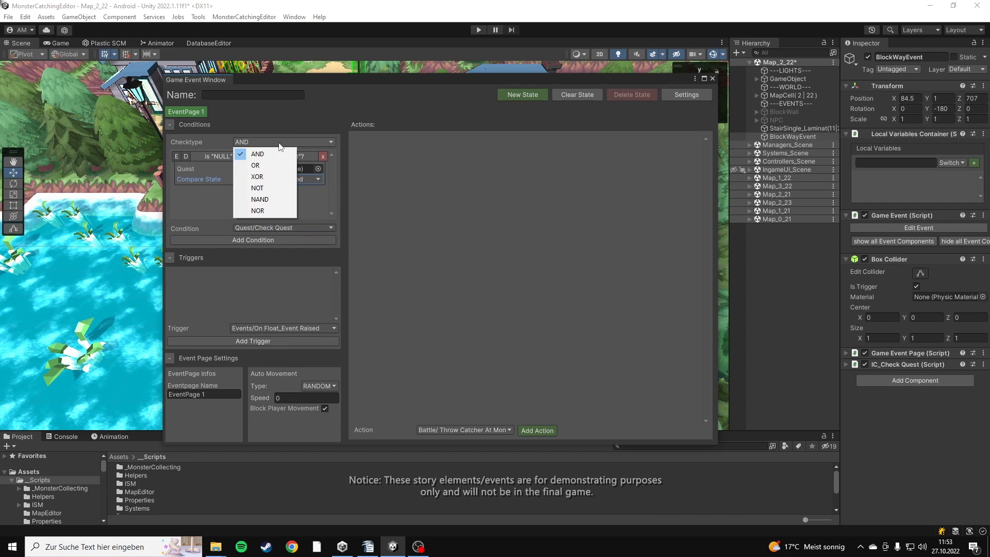
click(276, 187)
click(317, 170)
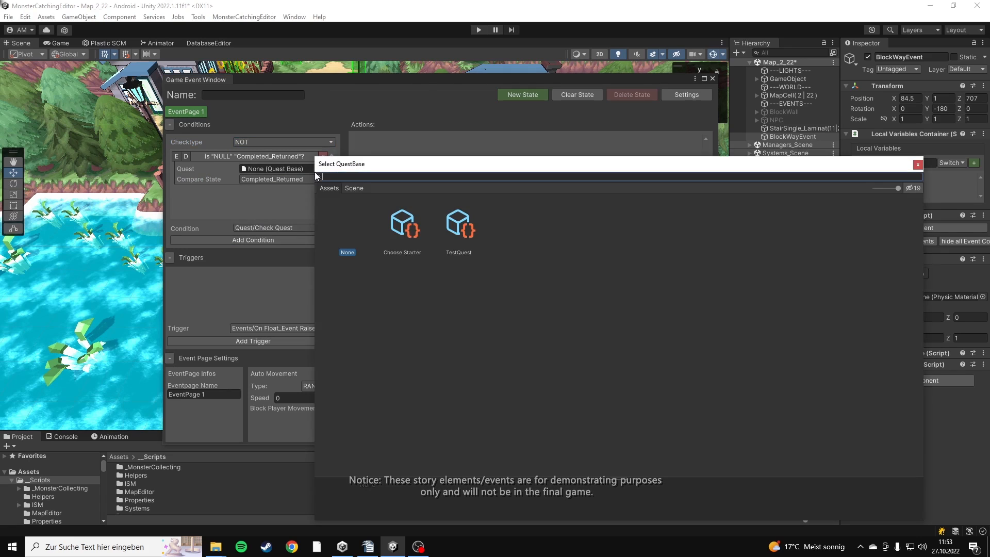
double_click(407, 235)
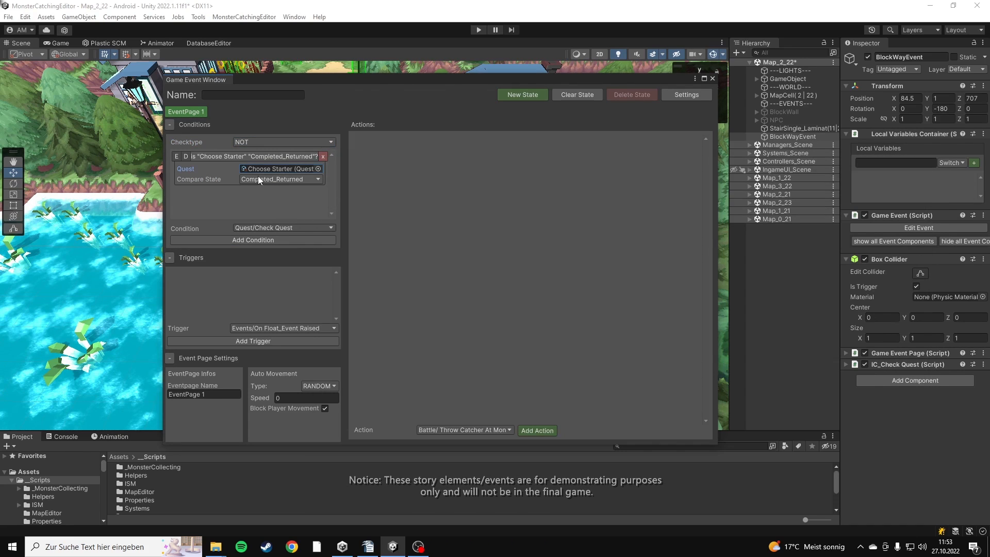
click(289, 157)
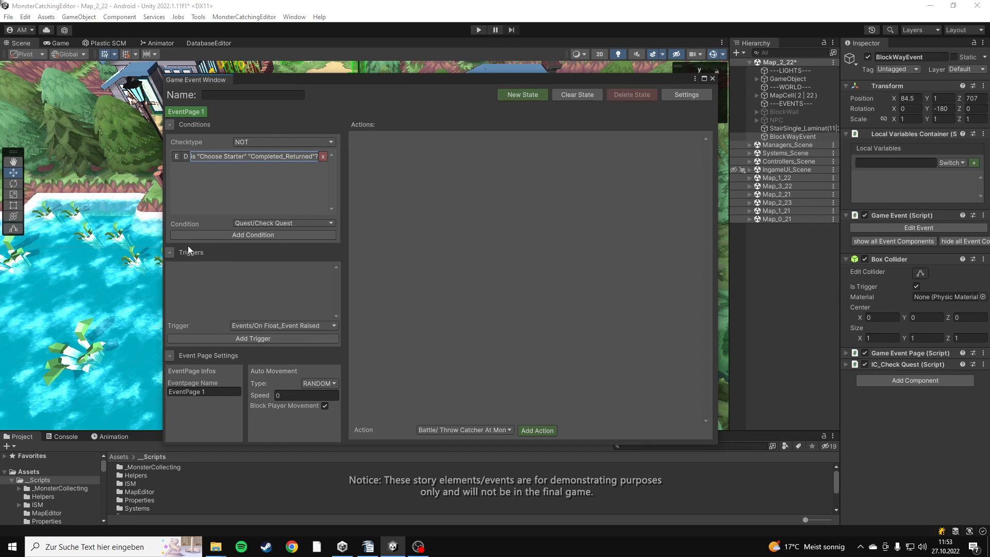
Add an On Trigger Enter trigger to the event page, fired by PLAYER
click(285, 326)
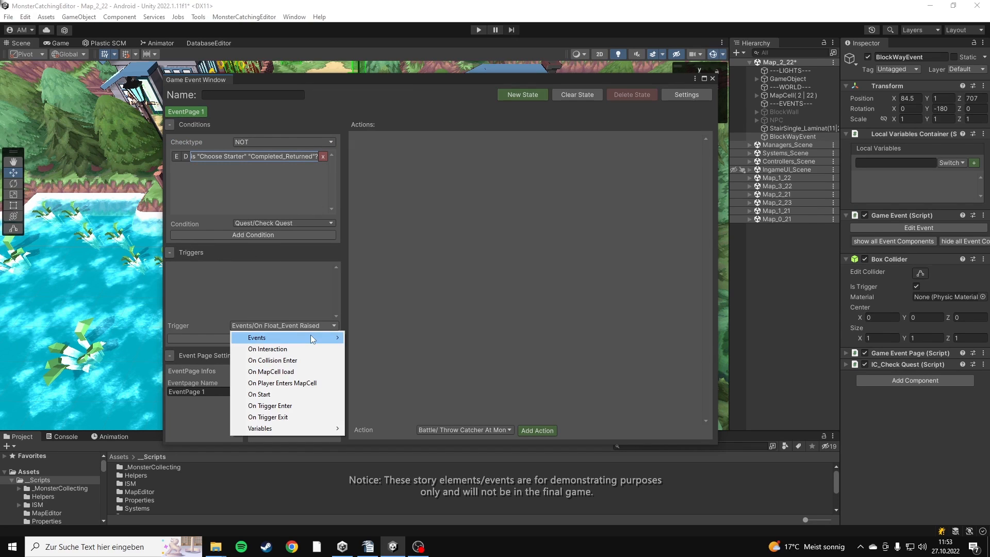
mouse_move(312, 338)
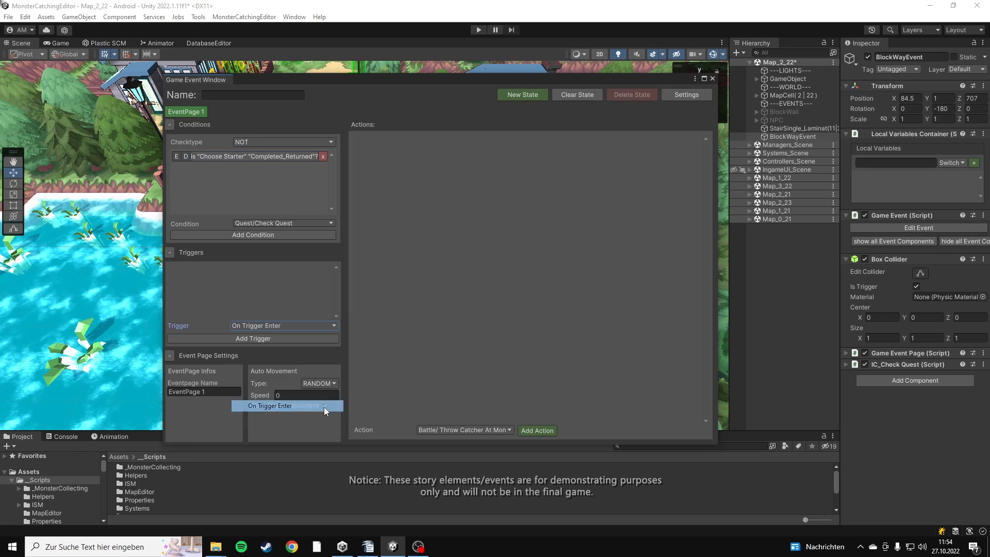
click(324, 408)
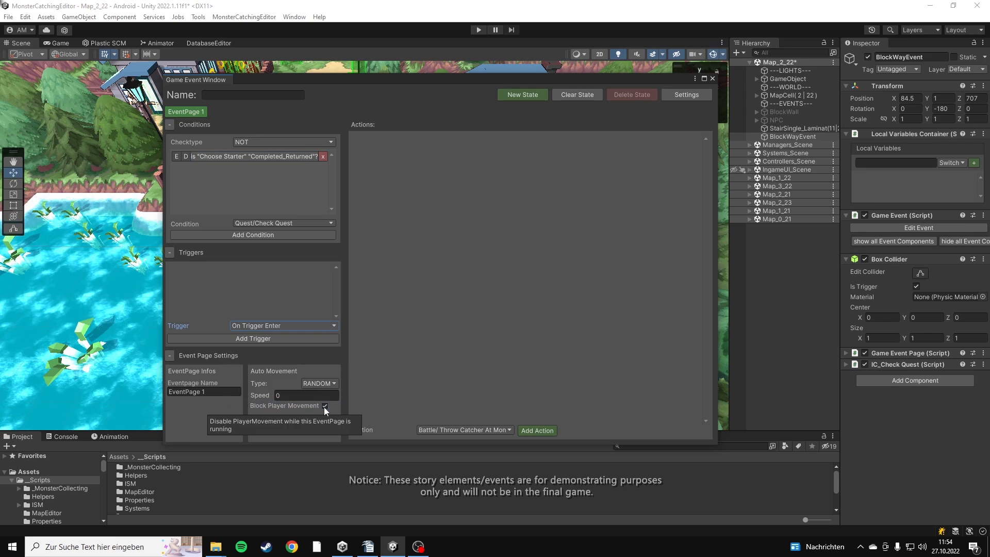
click(302, 339)
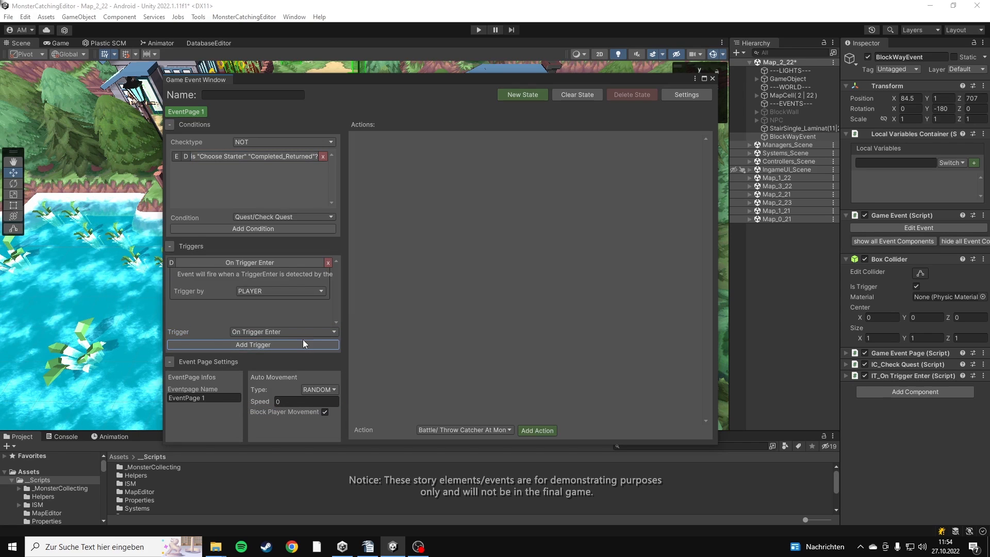
click(287, 292)
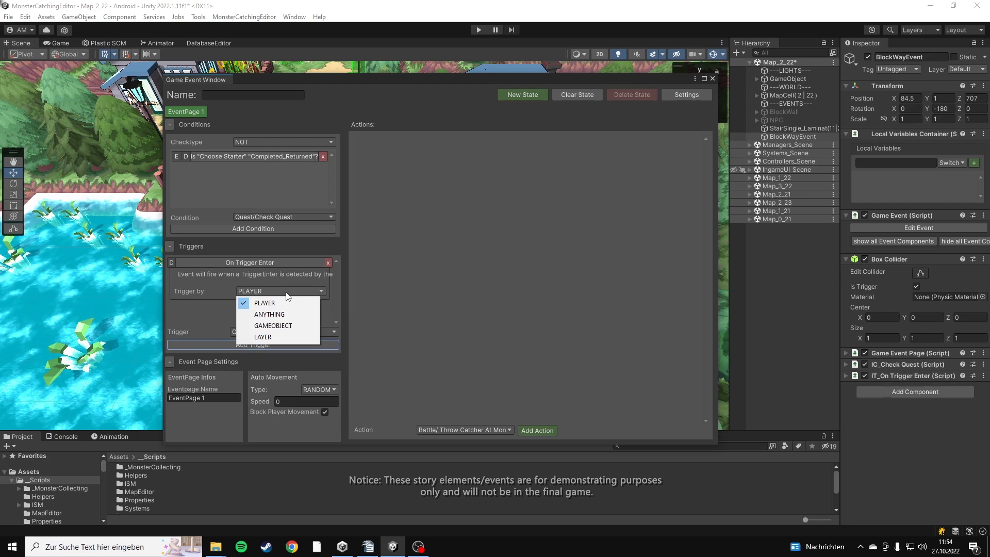
click(300, 303)
click(304, 264)
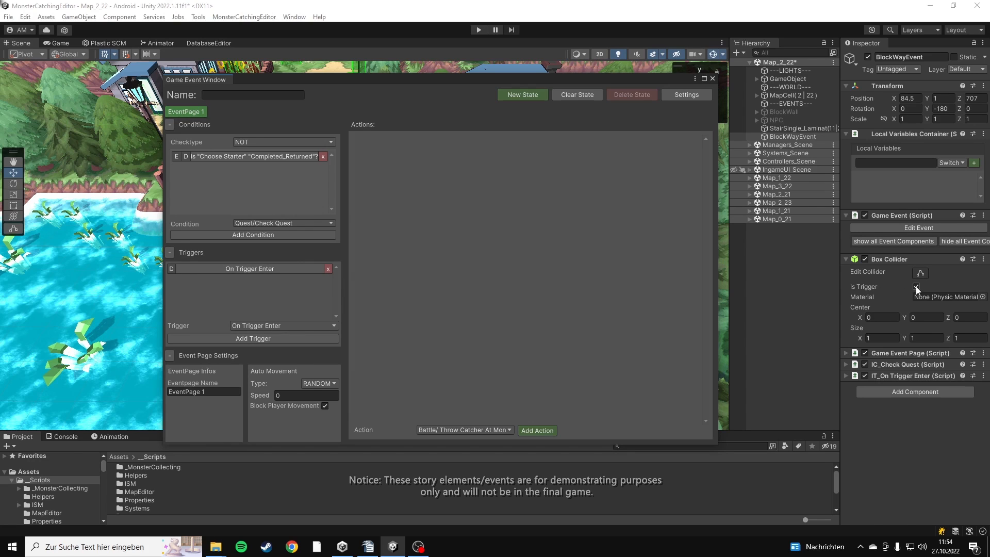
Add a show Dialog action followed by a Move Character action to the event page
click(501, 434)
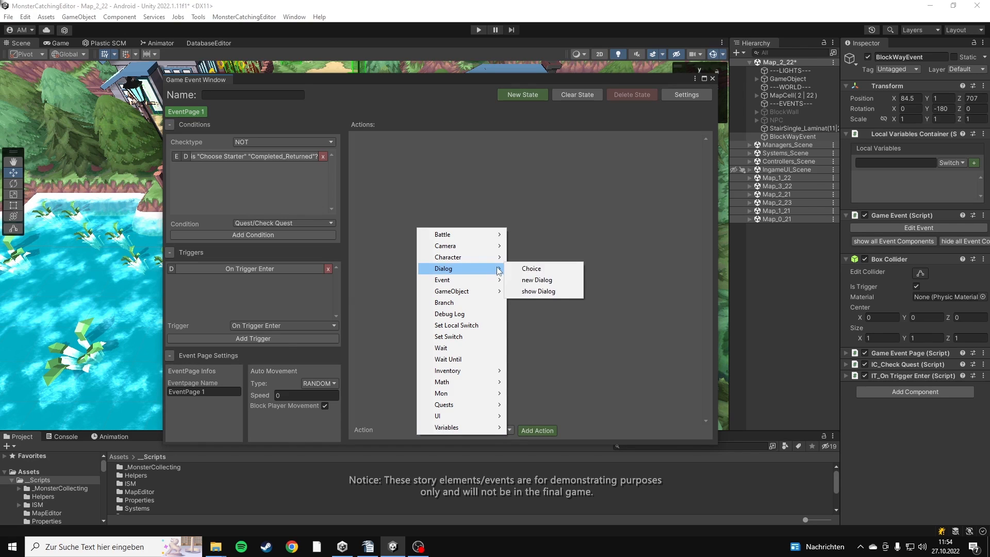
mouse_move(494, 260)
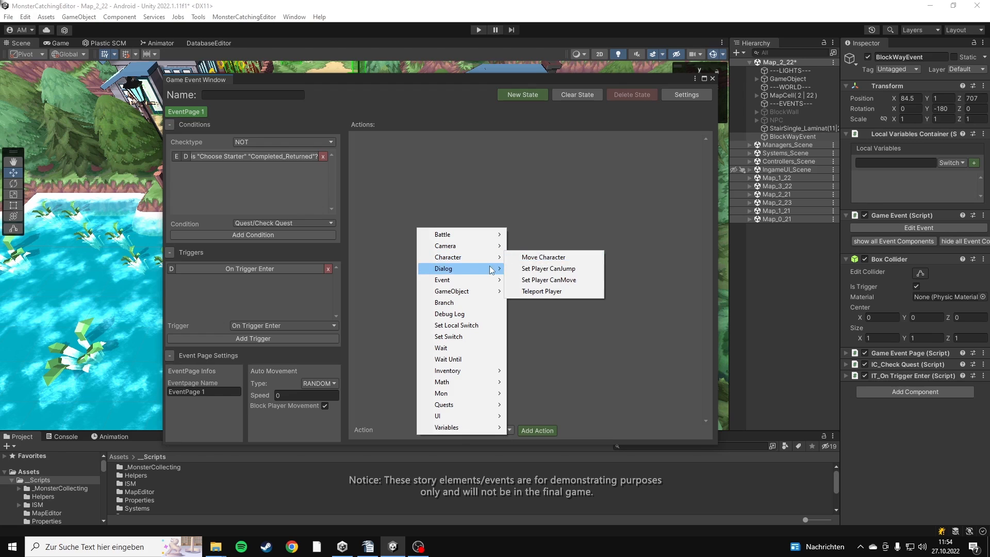
click(536, 298)
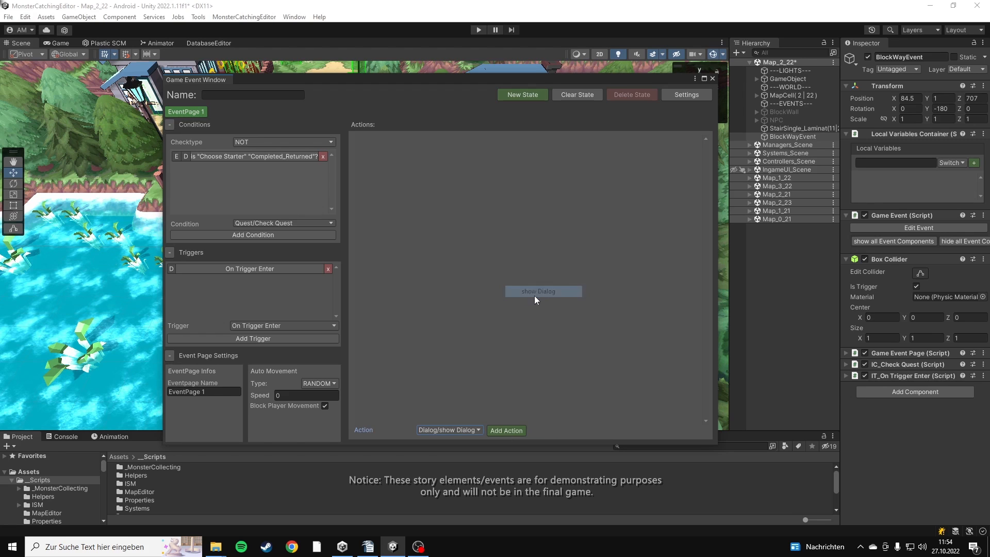
click(513, 431)
click(476, 431)
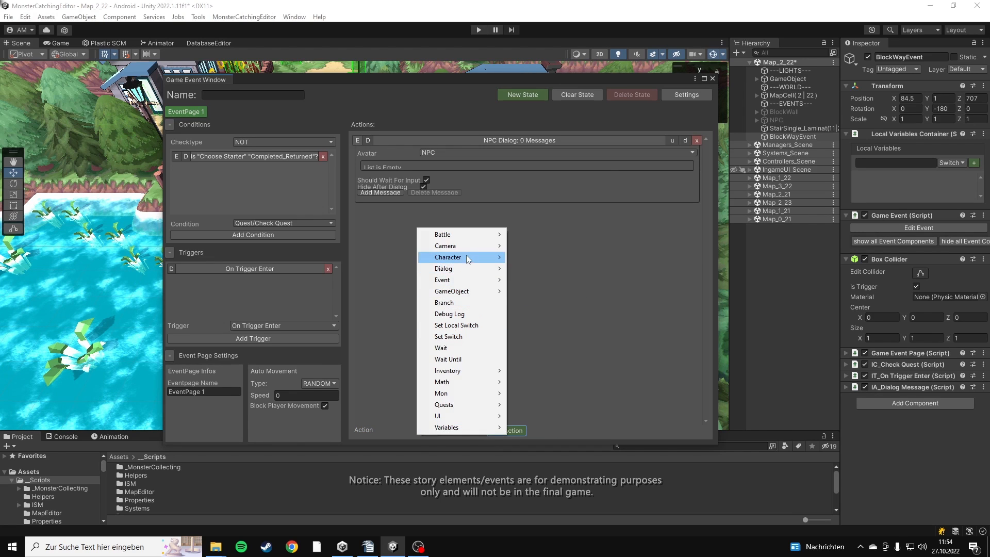
mouse_move(468, 258)
click(537, 258)
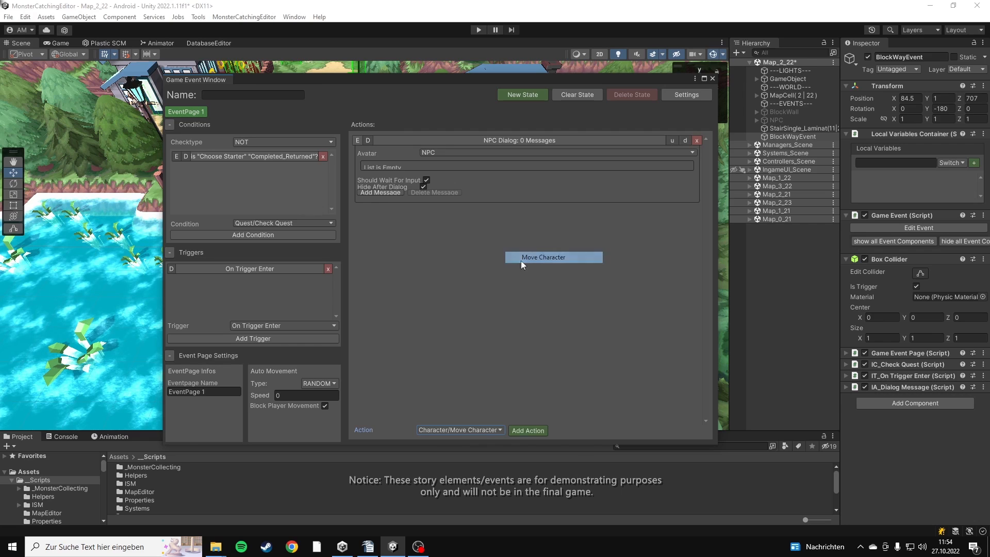
click(524, 431)
click(502, 212)
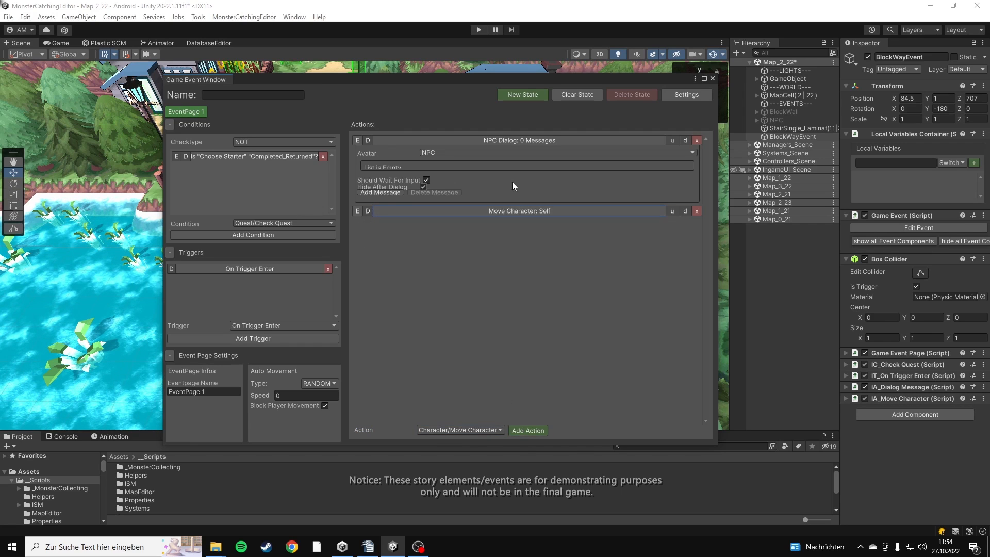
Give the dialog action the message "hmm... I don't think this is the right time to go there..." and set its avatar to PLAYER
click(380, 192)
click(416, 172)
text(hmm...)
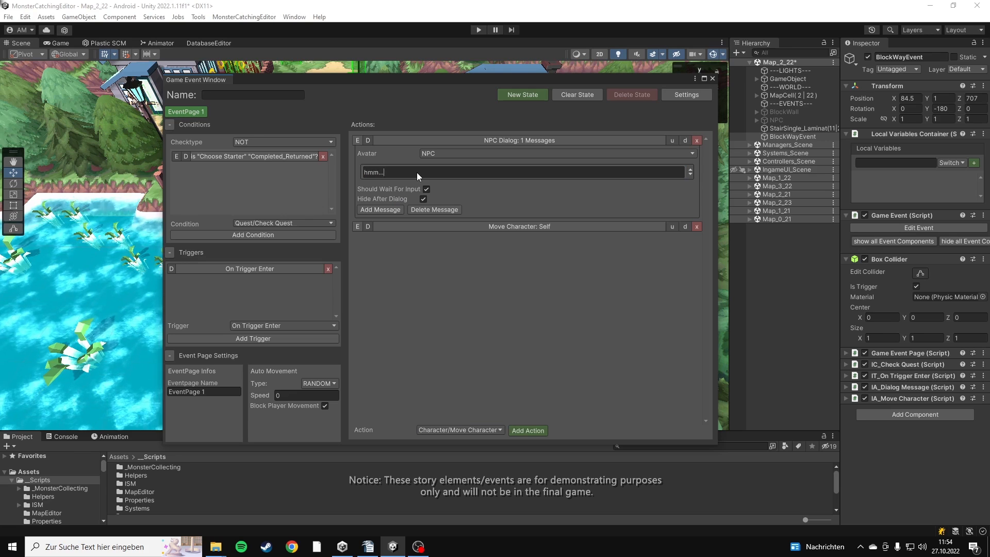
text( I don't think this is the right time to )
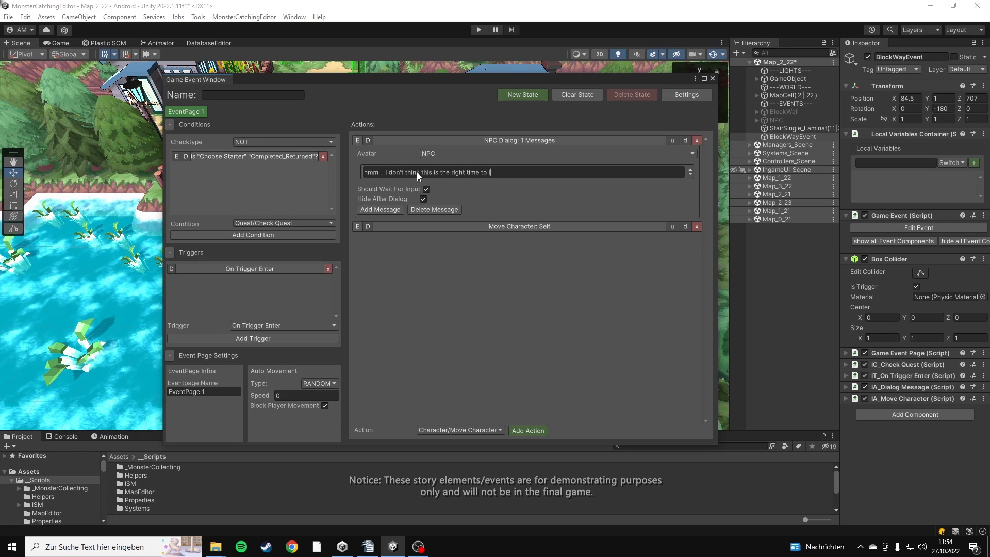
text(go there...)
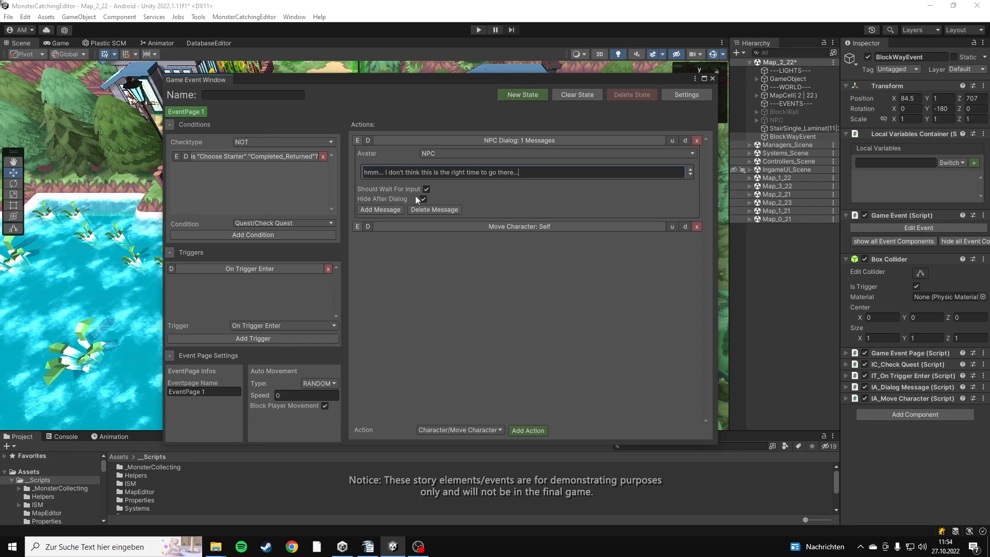
click(427, 154)
click(445, 187)
click(434, 143)
Set the Move Character action's target to PLAYER with the move mode ONCE
click(435, 151)
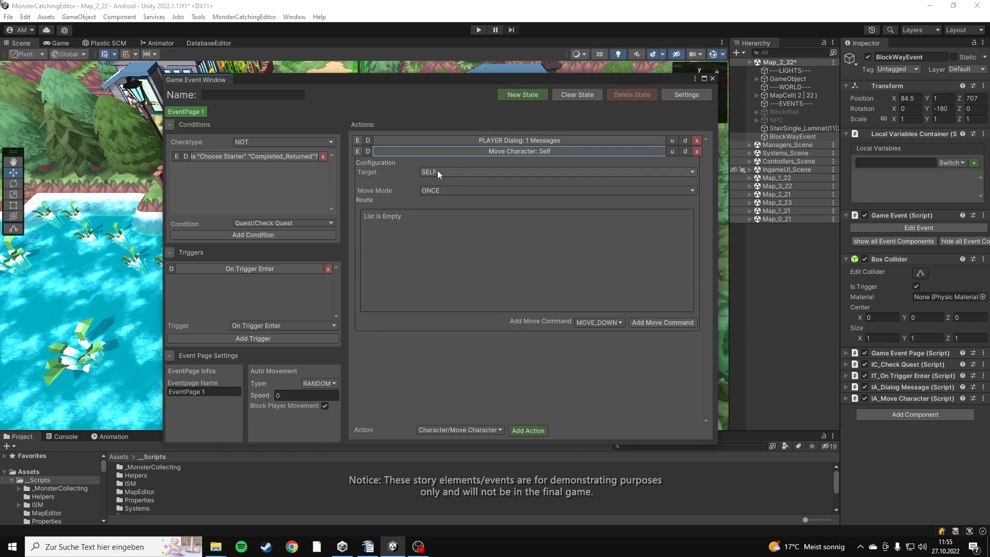
click(441, 171)
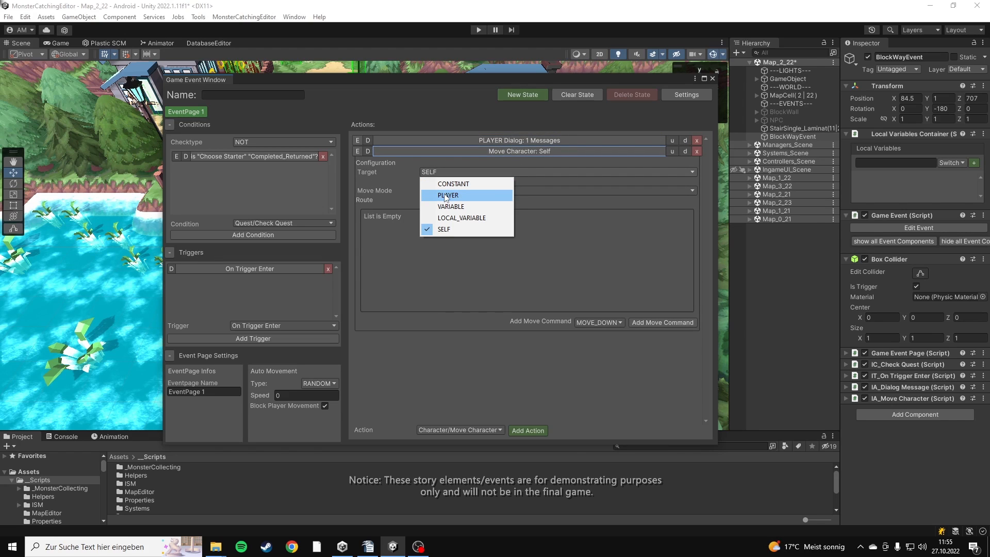
click(445, 195)
click(442, 201)
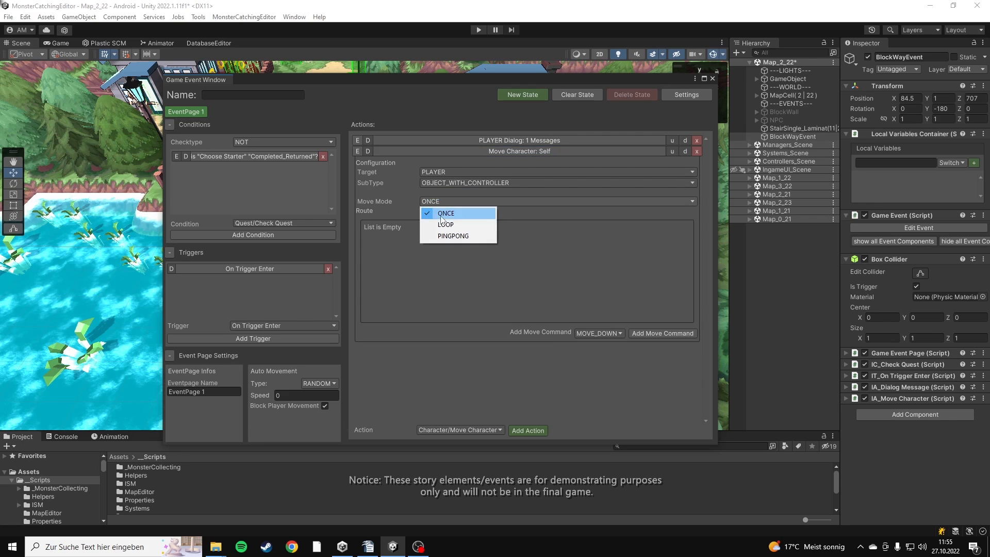
click(463, 214)
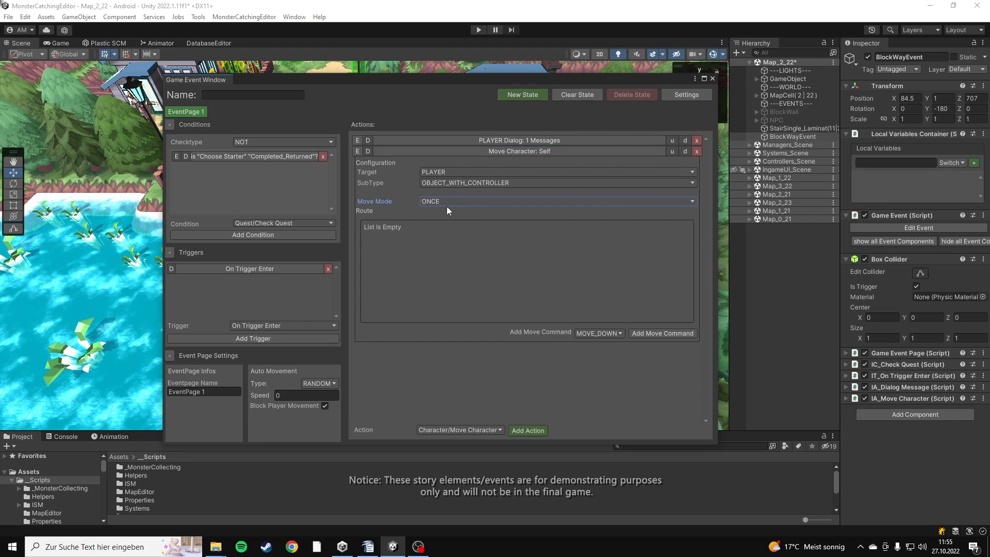
Add a MOVE_UP command to the movement route, raise its amount and speed by one increment each, and close the event editor
click(588, 333)
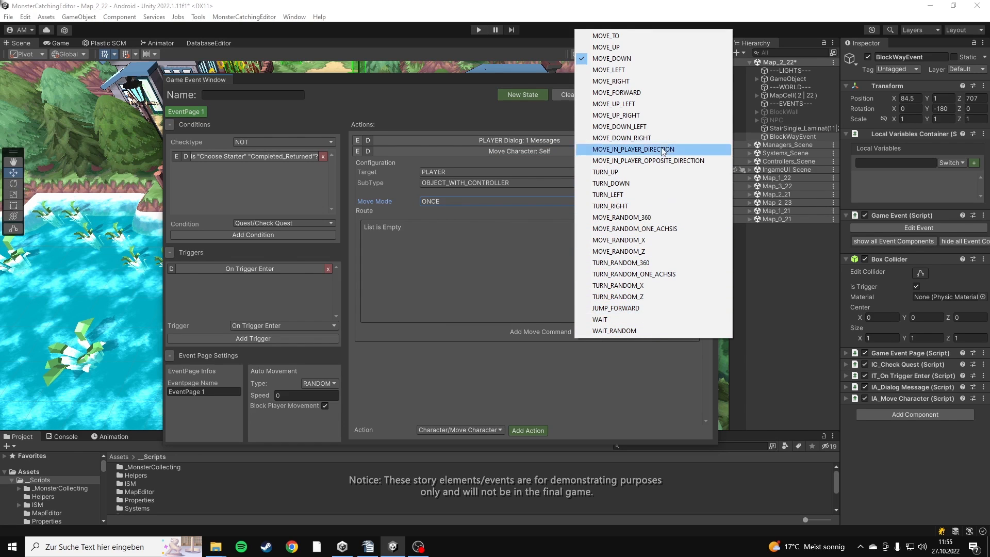
click(664, 47)
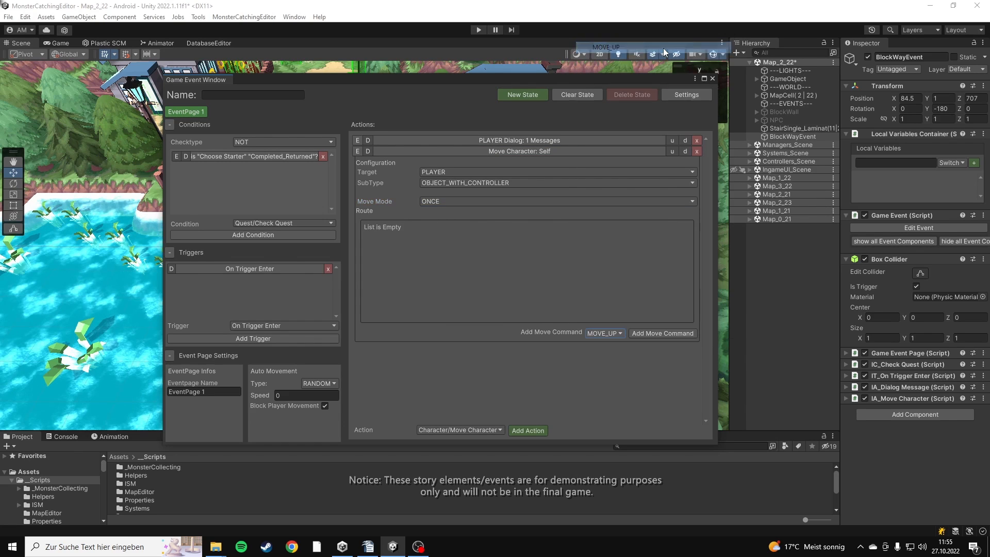
click(645, 333)
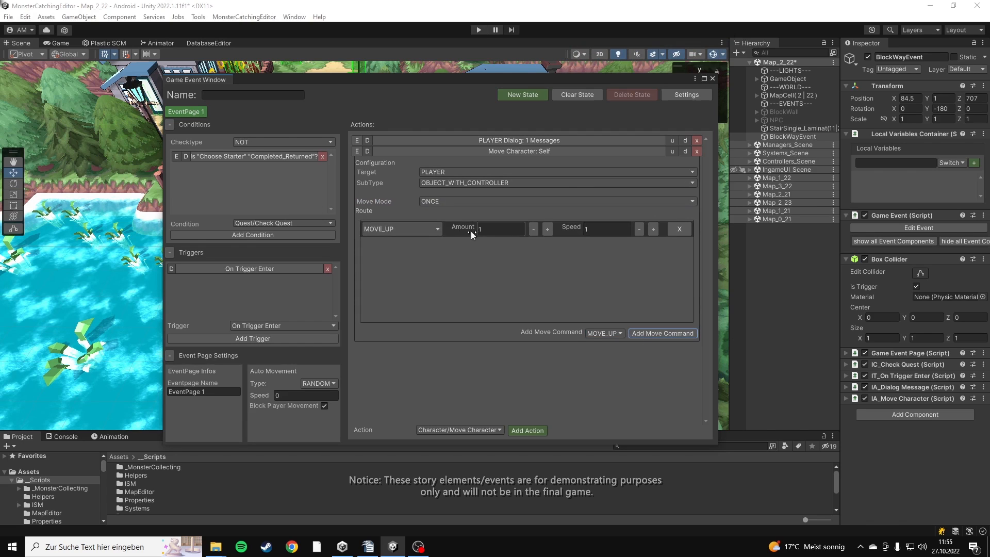
click(546, 233)
click(653, 230)
click(534, 150)
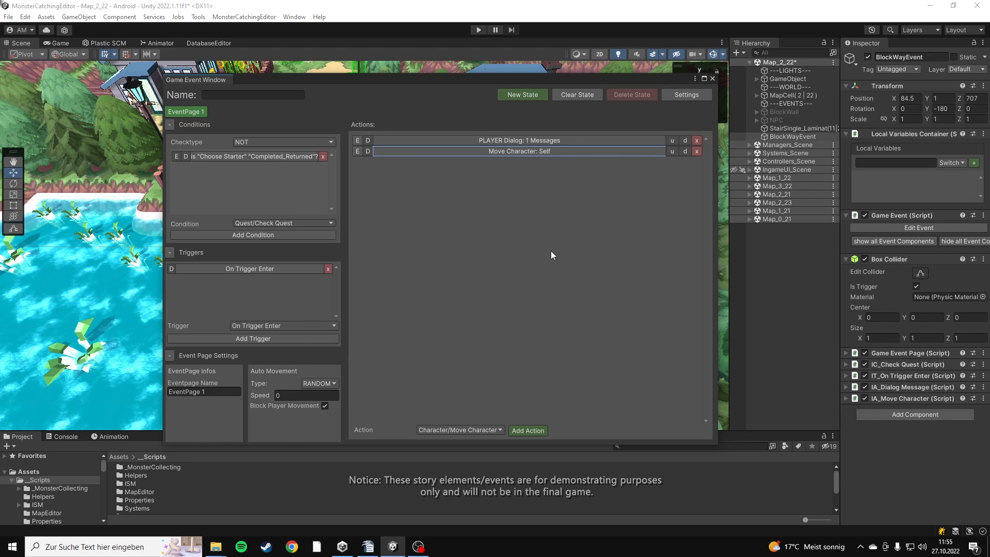
click(711, 78)
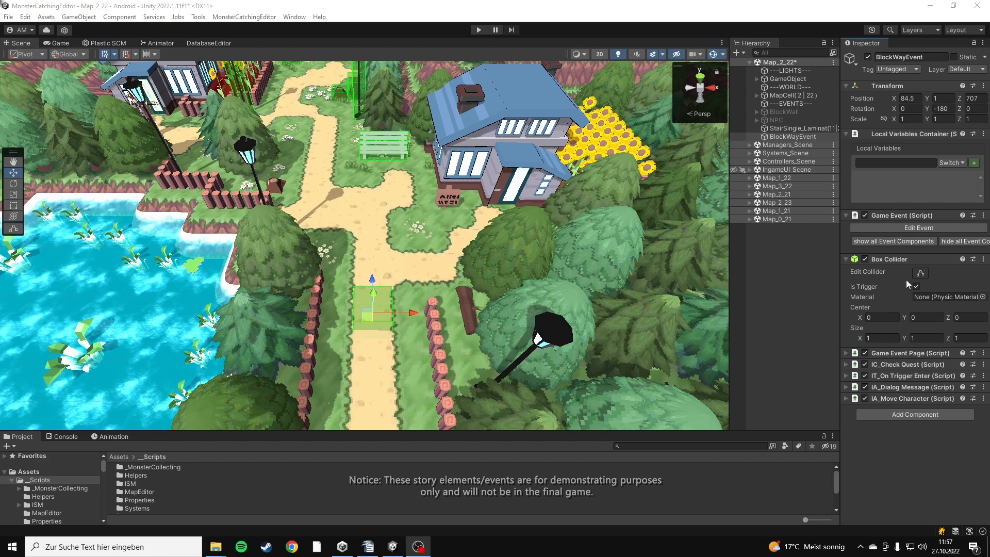
Stretch BlockWayEvent's Box Collider across the whole path between the log fences, about 3.18 wide and 2.36 high
click(919, 274)
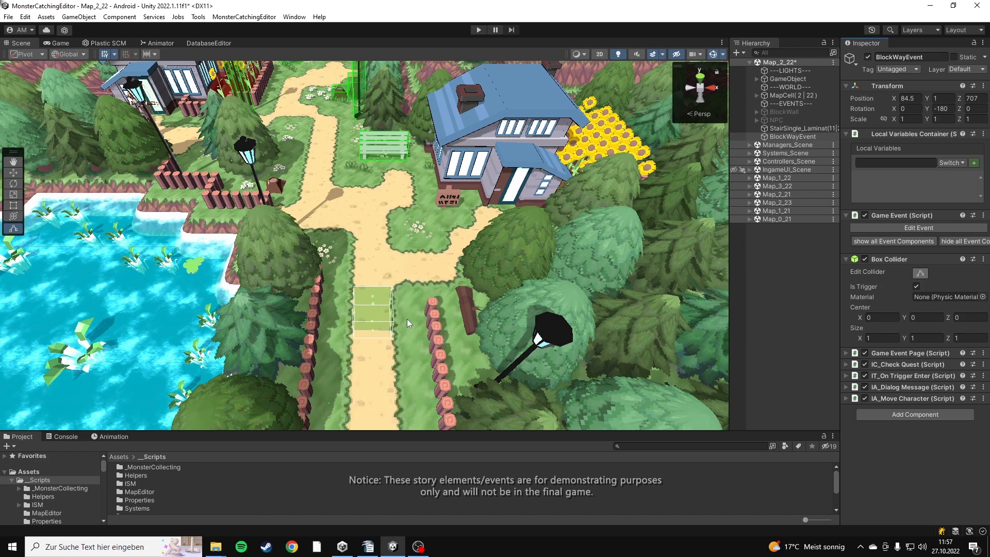
alt+drag(390, 312, 437, 313)
right_drag(396, 317, 377, 320)
drag(377, 320, 378, 260)
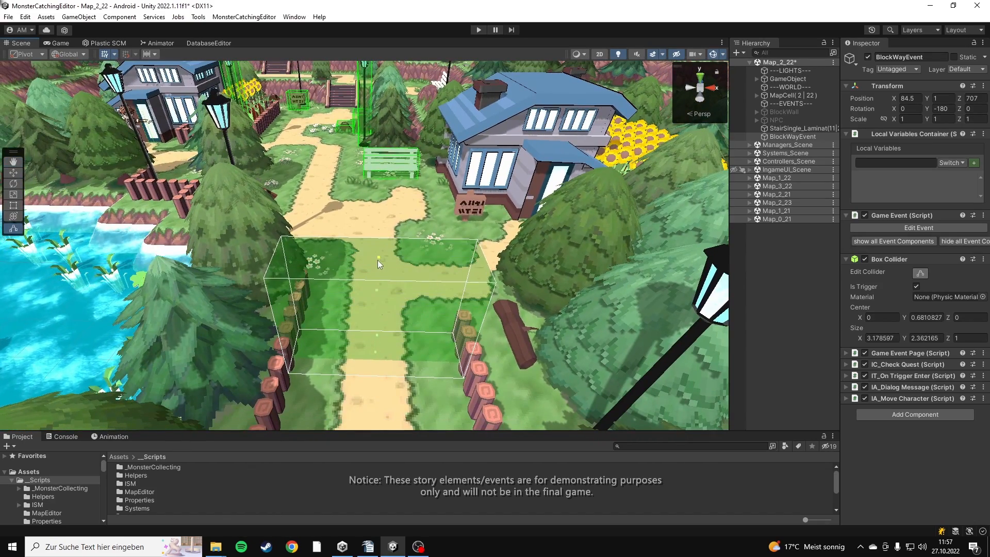
key(s)
right_drag(379, 260, 387, 280)
key(w)
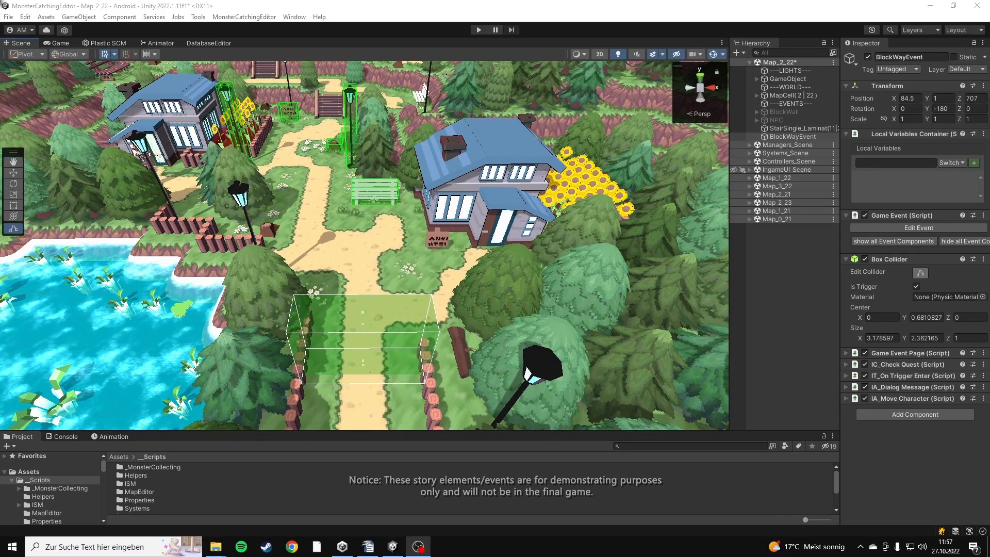
Run the map in play mode to test BlockWayEvent
click(478, 30)
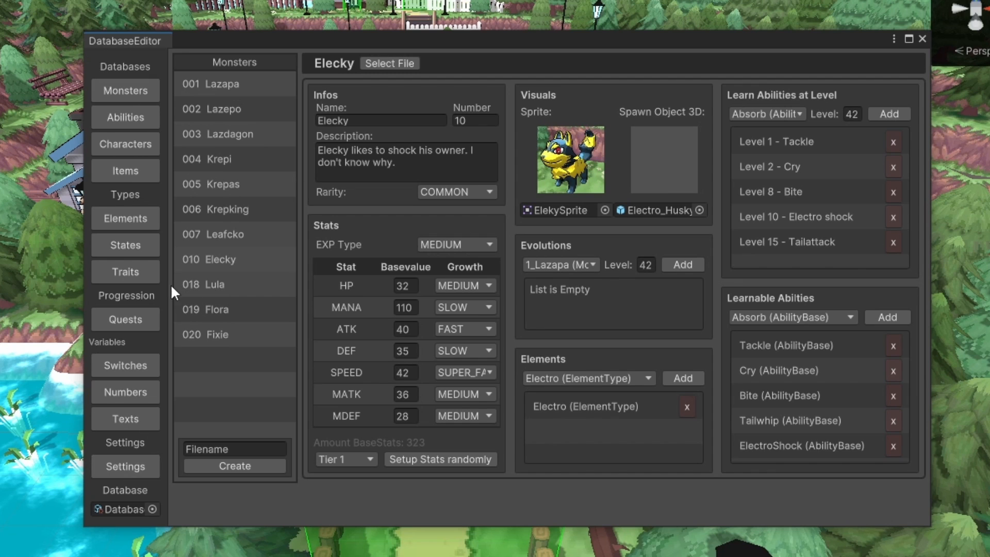
Examine Elecky's entry in the monster database, including its name and the selectable stat tiers
drag(321, 41, 330, 40)
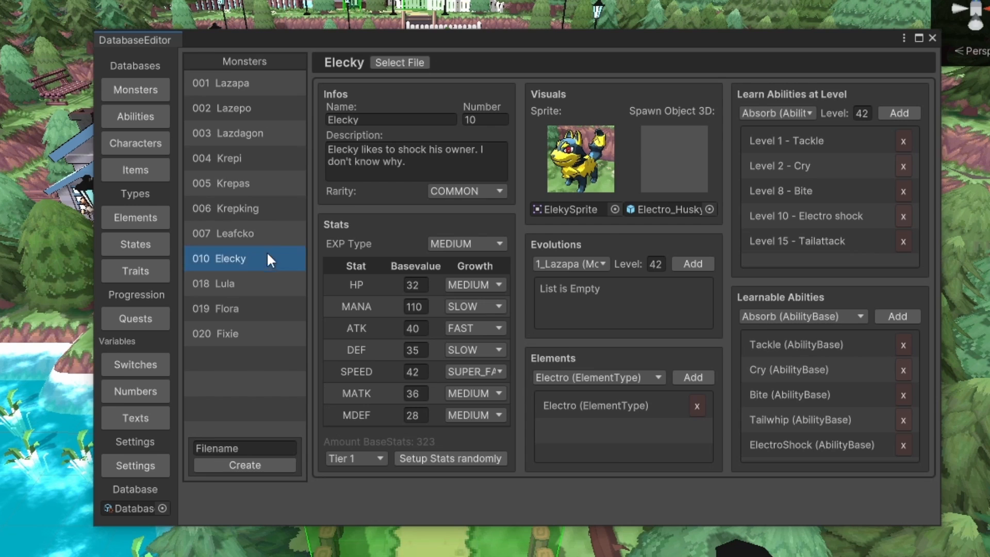
click(269, 268)
click(404, 119)
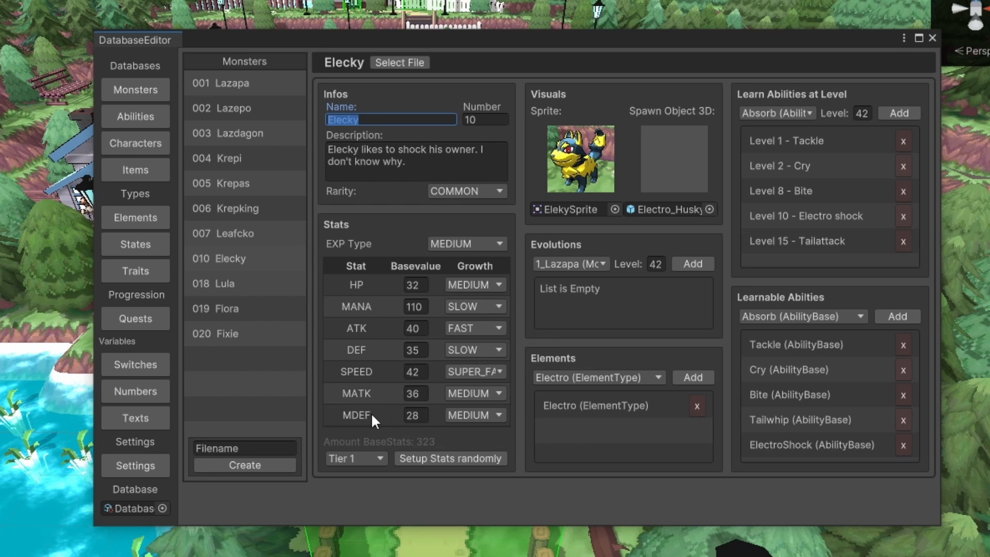
click(379, 459)
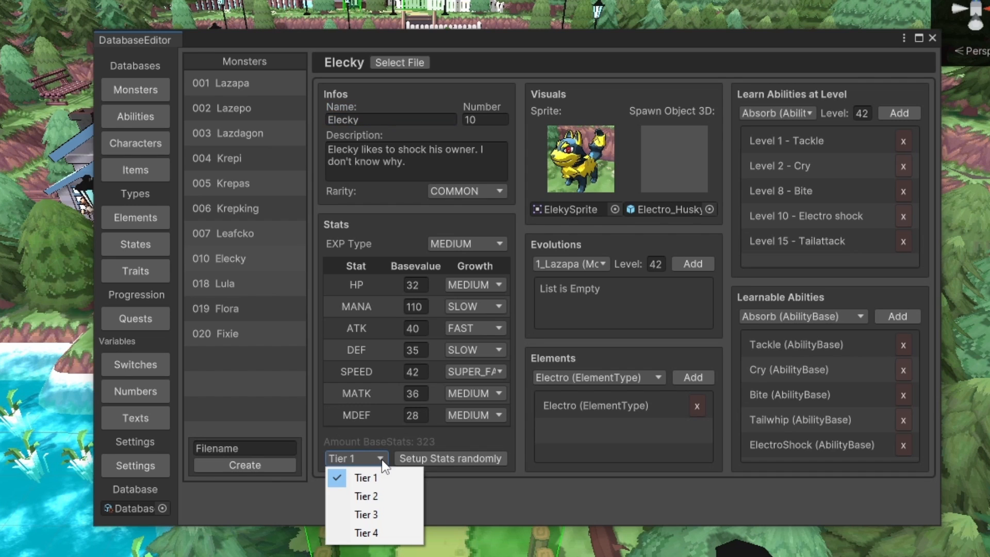
click(419, 435)
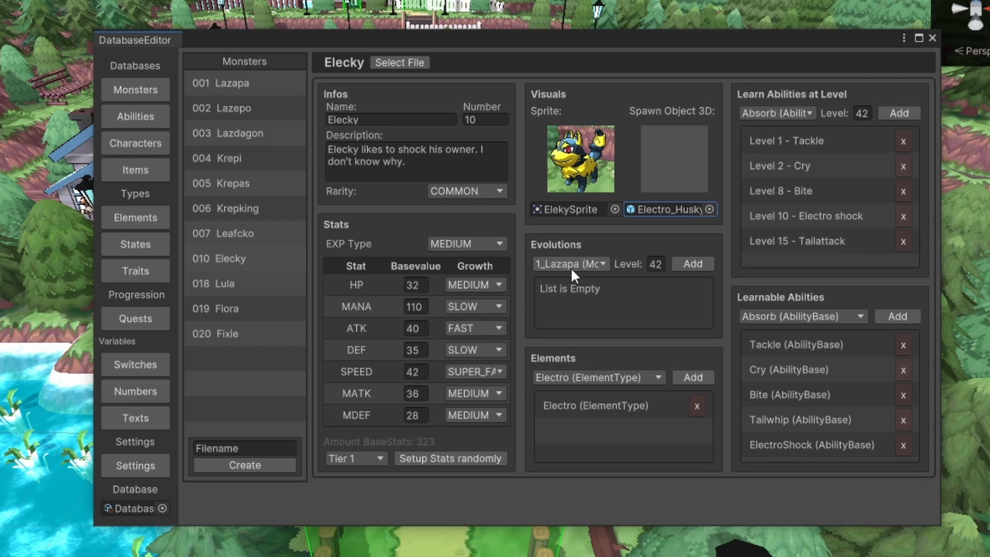
Add 13_Lula as Elecky's evolution at level 20 and remove that entry again
click(588, 266)
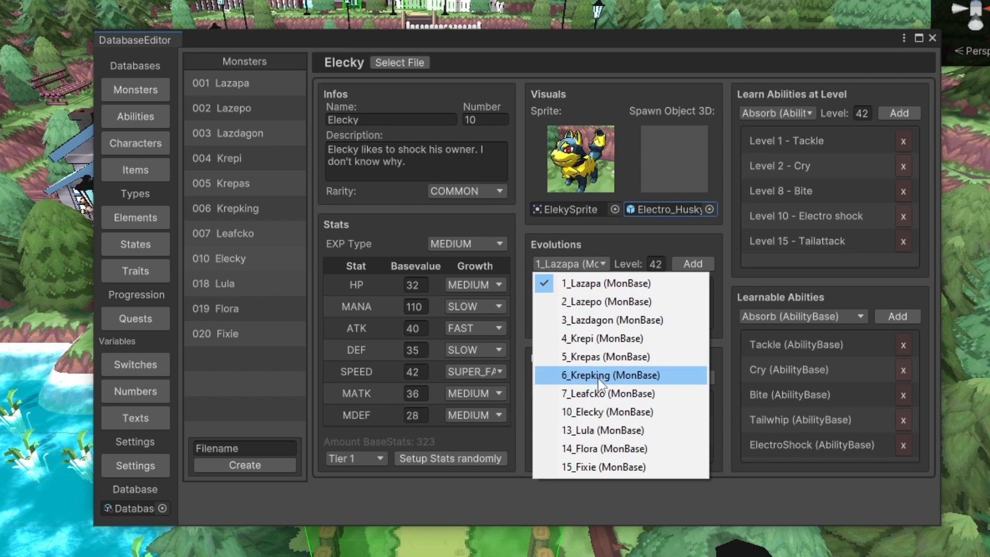
click(609, 430)
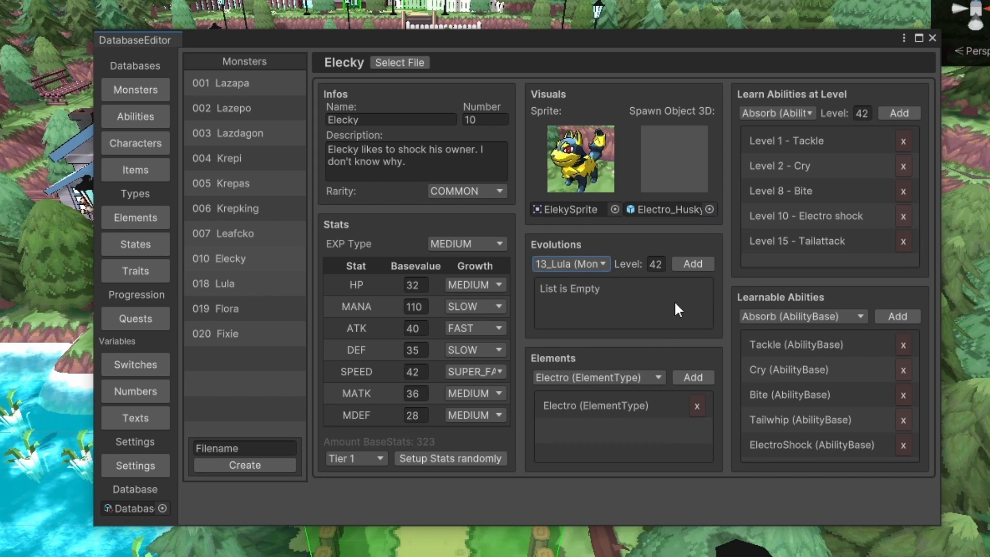
click(665, 271)
text(20)
click(691, 263)
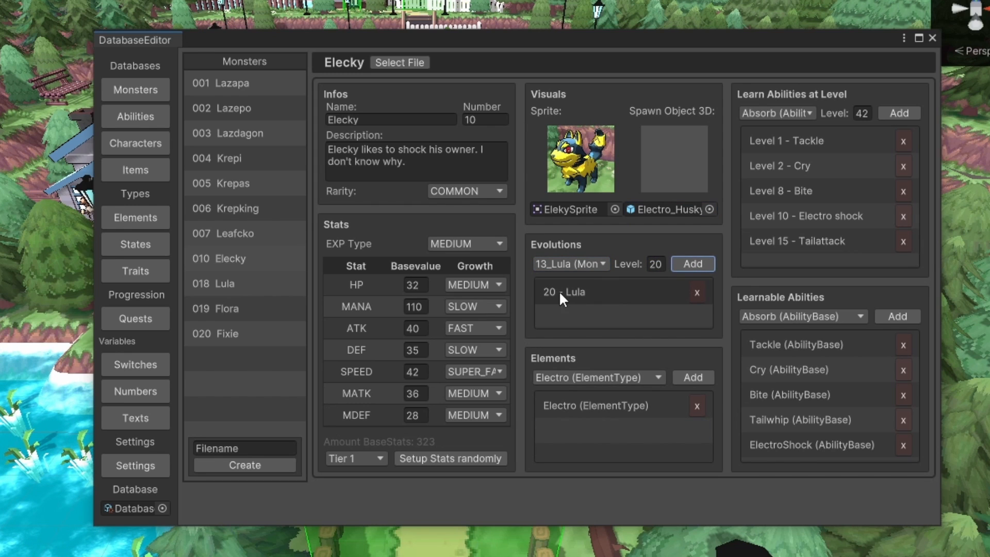
click(694, 294)
Add the Fire and Leaf element types to Elecky and remove both again, keeping only Electro
click(636, 379)
click(639, 415)
click(688, 378)
click(643, 377)
click(645, 434)
click(691, 377)
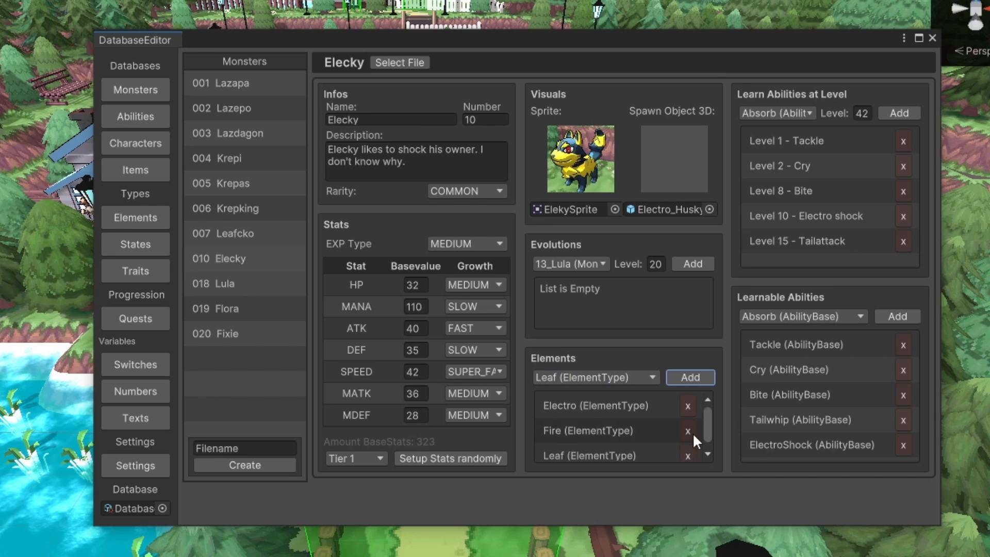
click(697, 456)
click(698, 431)
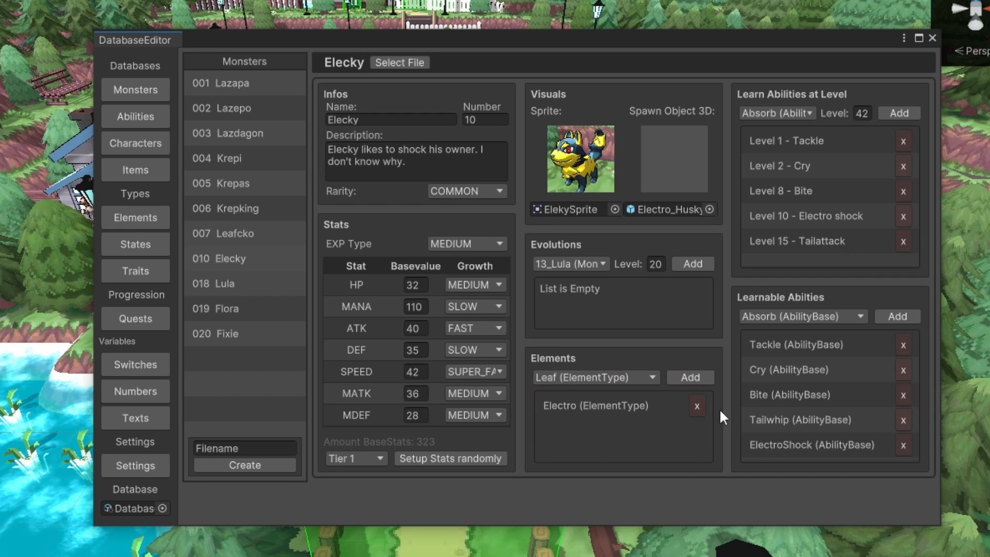
Look through the level-up ability choices, and add Heal to Elecky's learnable abilities and remove it again
click(805, 112)
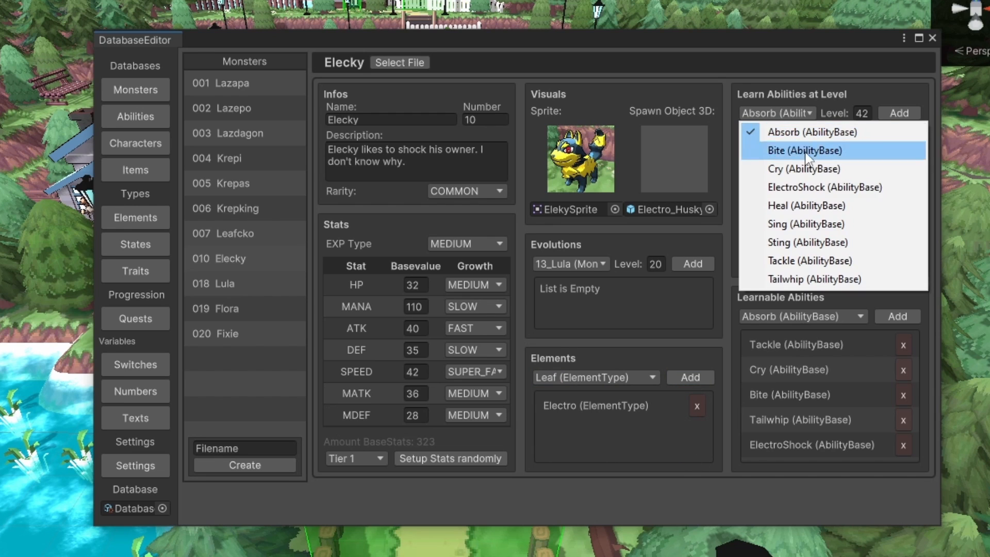
click(809, 107)
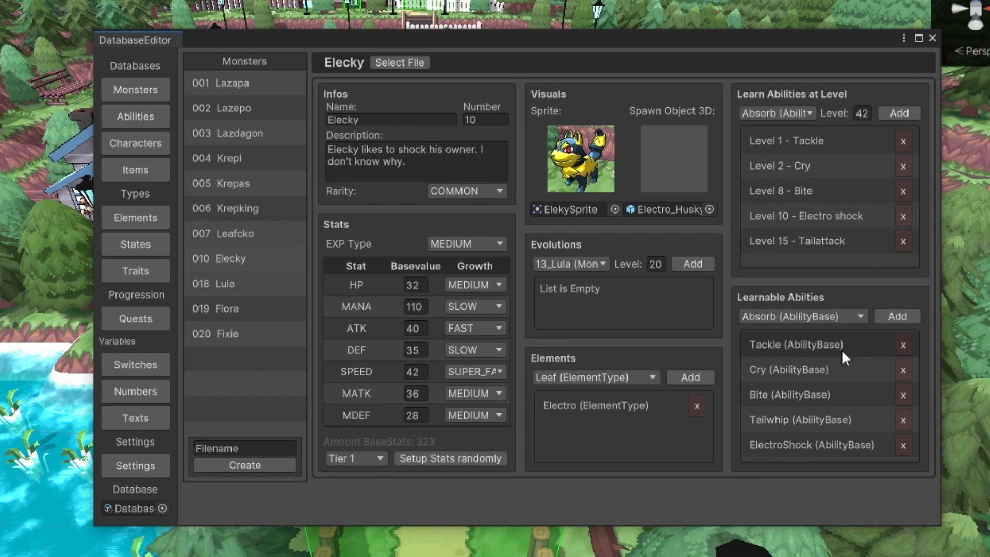
click(830, 318)
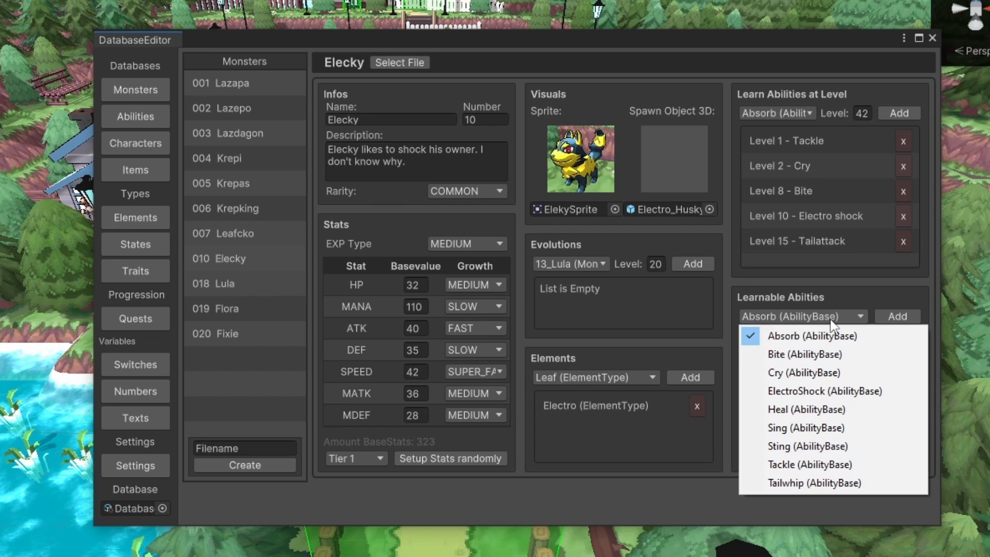
click(834, 410)
click(877, 321)
scroll(837, 378, down, 1)
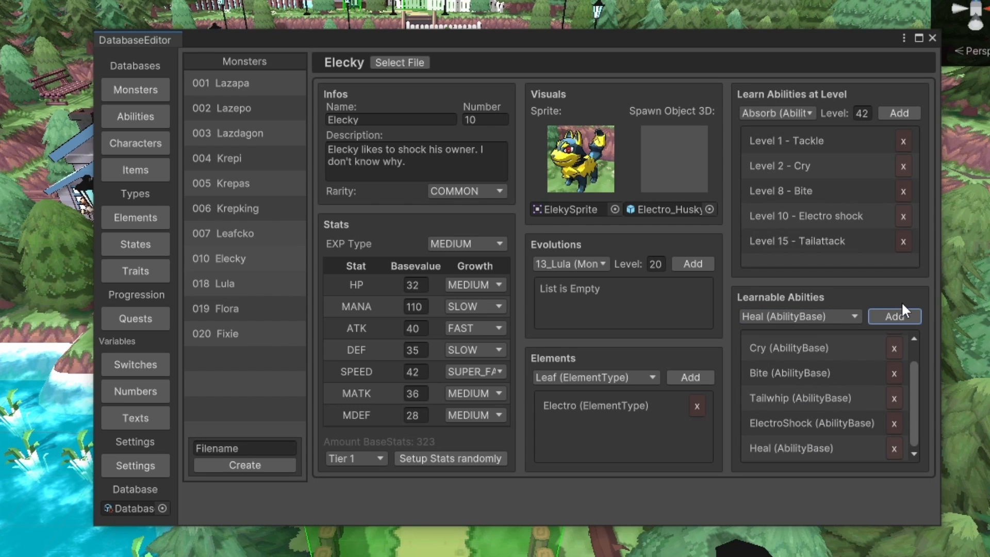
click(895, 447)
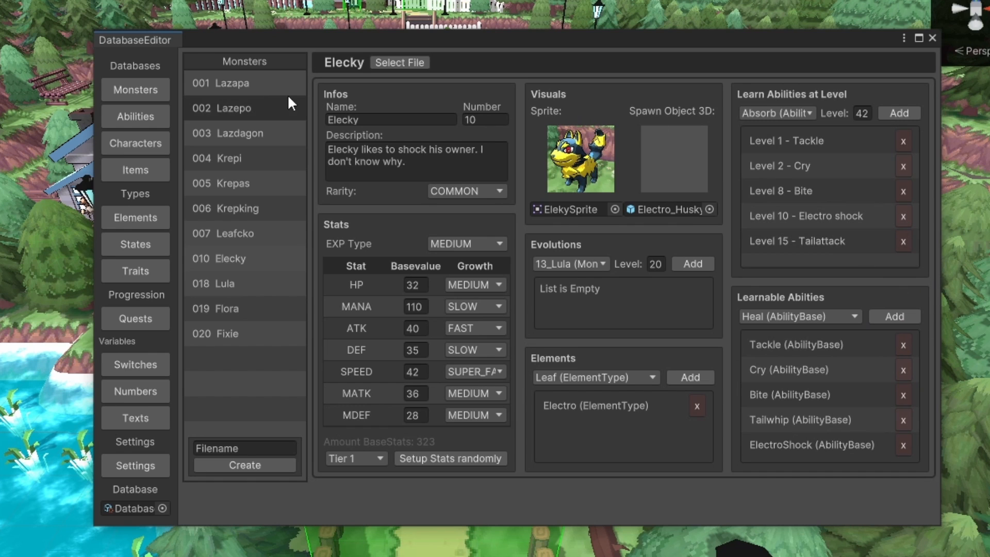
Open the Absorb ability in the abilities database and examine its effect types and the damage effect's target options
click(153, 118)
click(252, 82)
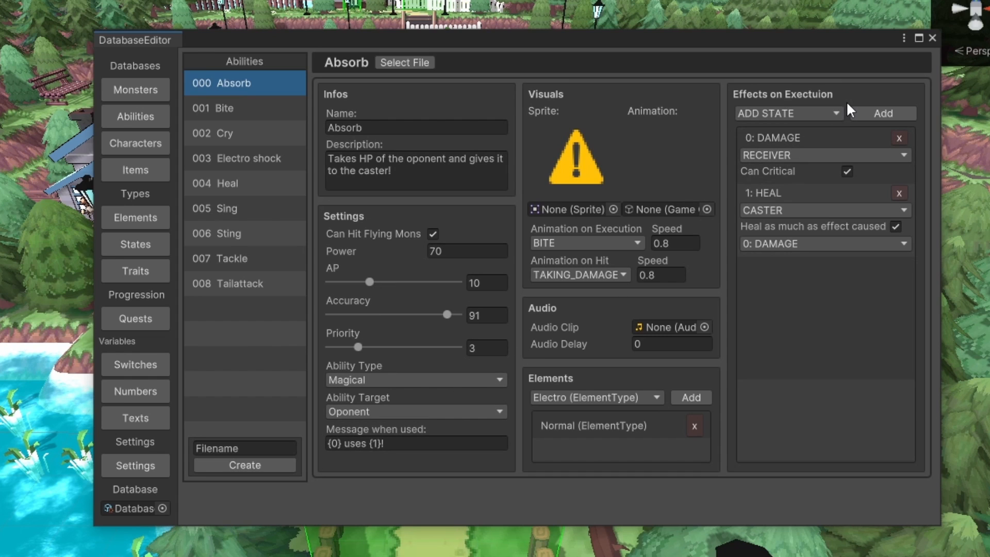
click(828, 112)
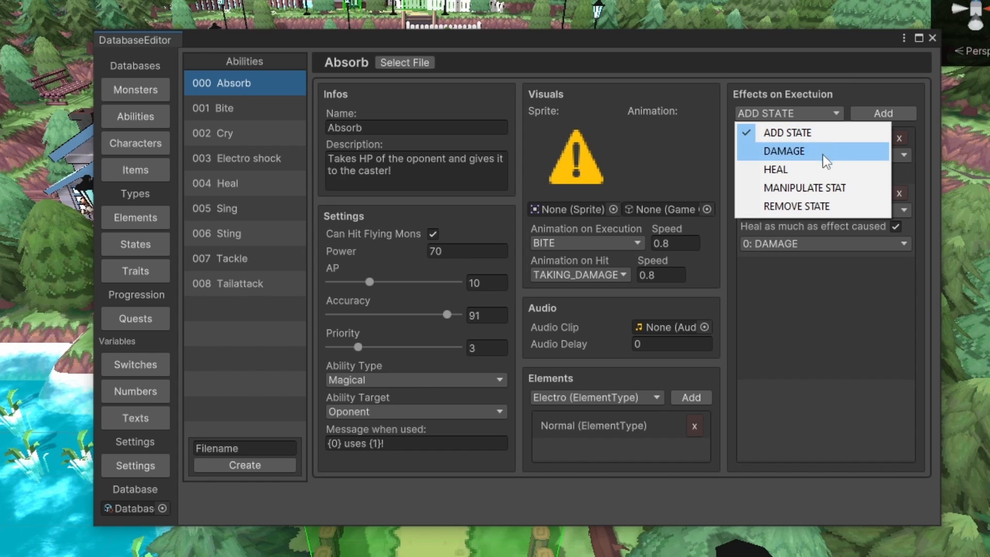
click(817, 112)
click(839, 101)
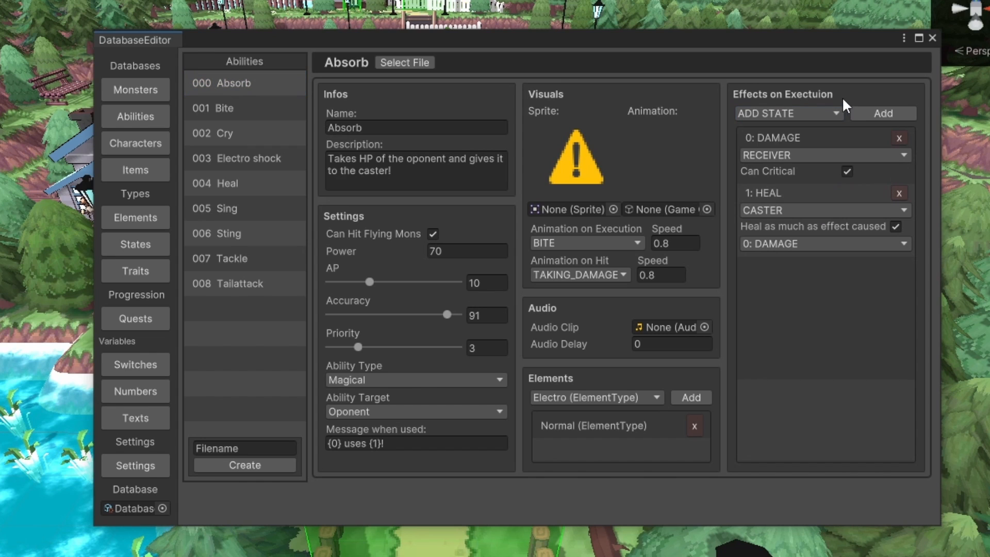
click(786, 155)
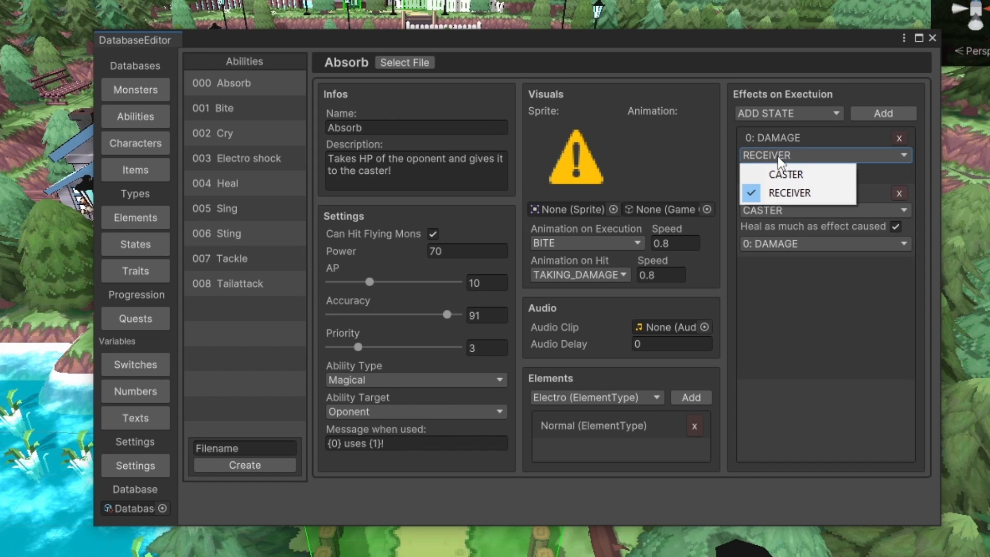
click(774, 139)
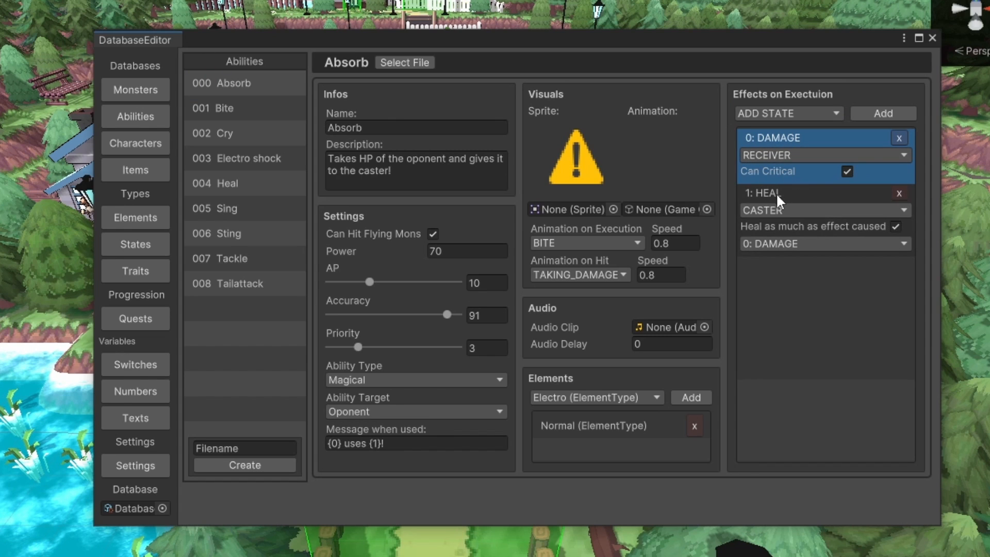
Disable "Heal as much as effect caused" for Absorb, try a percentage amount of 20, reset it to 0 and re-enable the option
click(897, 227)
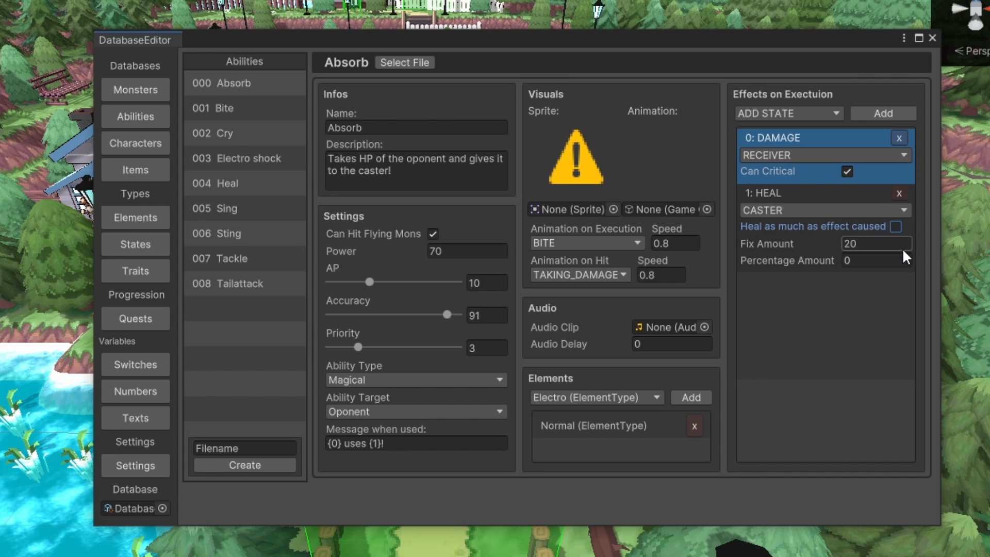
click(849, 260)
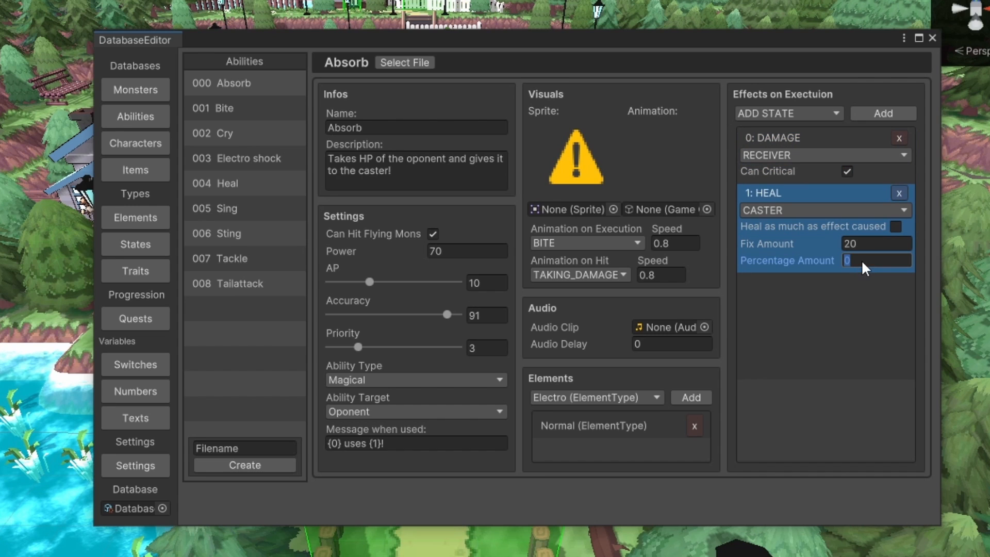
text(20)
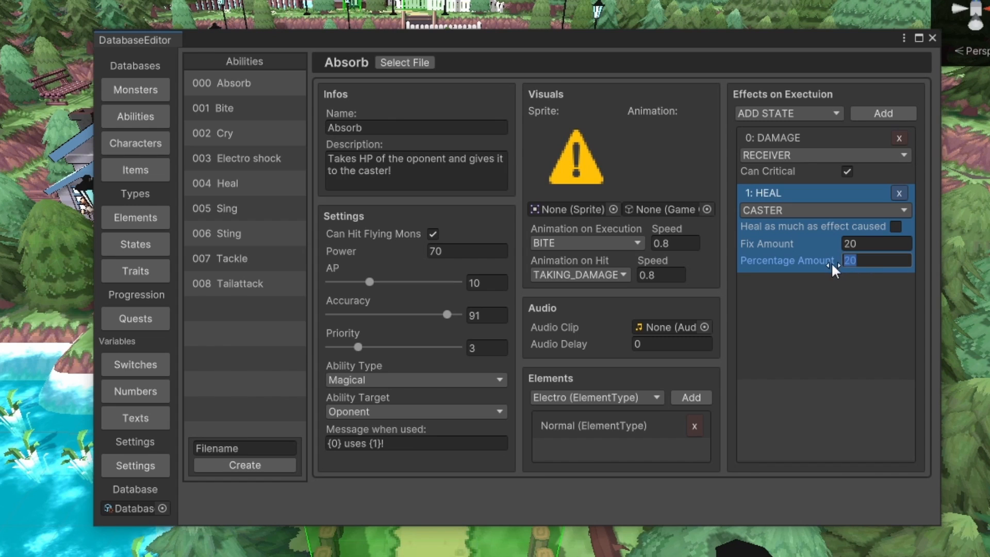
text(0)
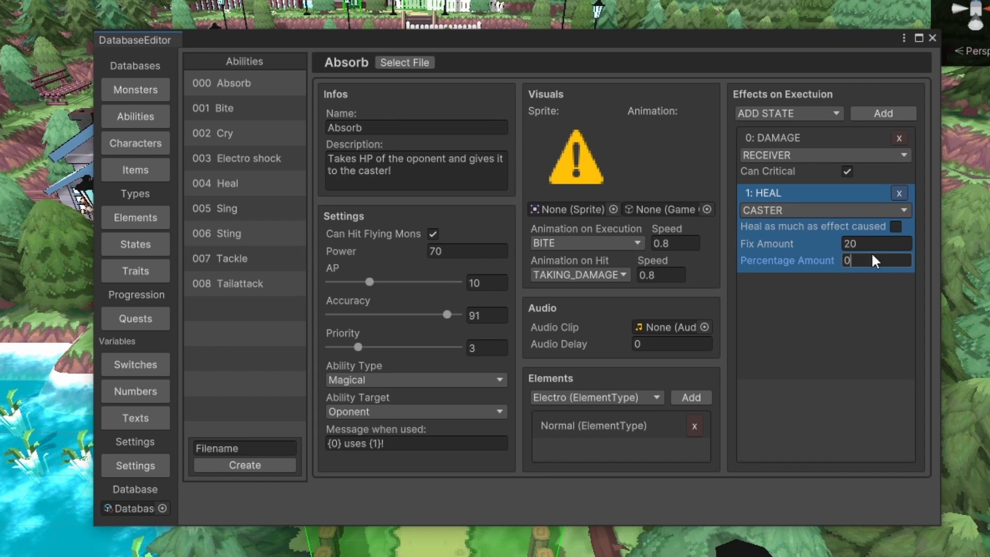
click(897, 227)
Review the available effect types on execution and compare the settings of the Bite and Tackle abilities
click(829, 116)
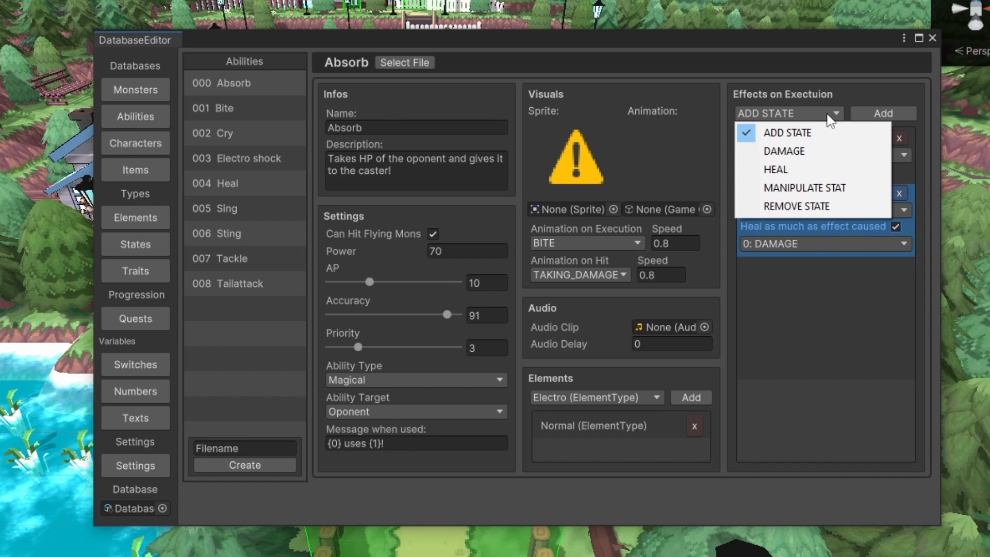
click(838, 99)
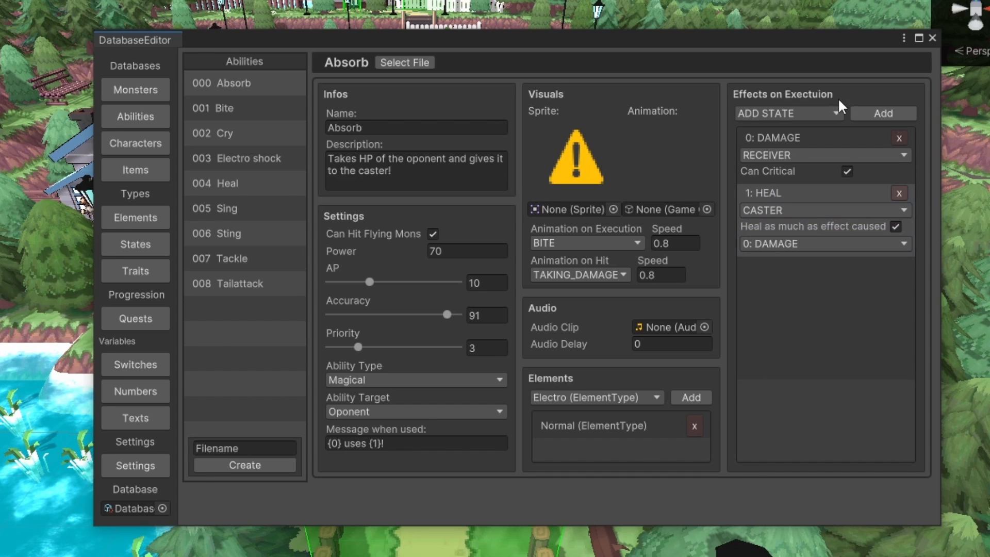
click(214, 109)
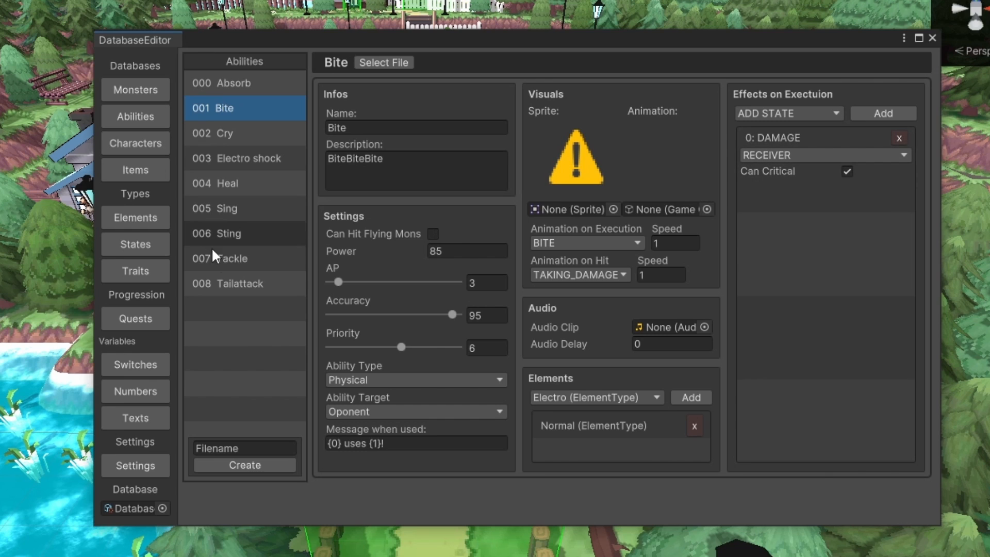
click(255, 262)
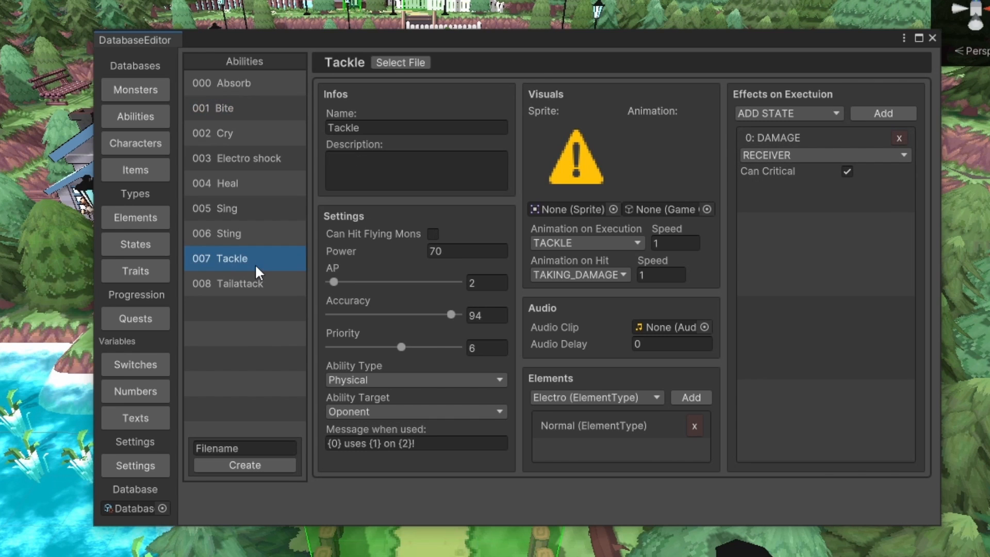
click(240, 114)
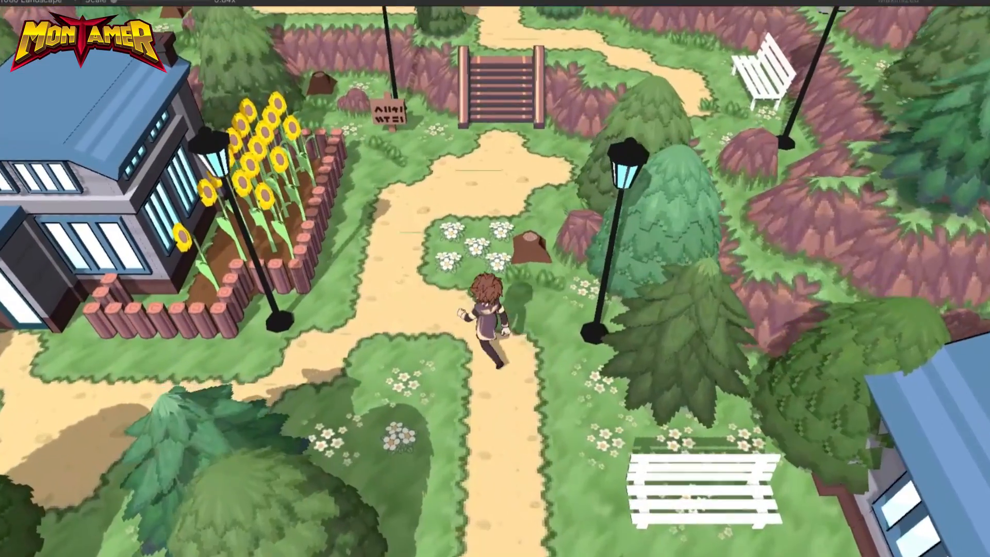
Walk the player character along the park paths and up the stairs to the house beside the fenced monsters
key(w)
key(d)
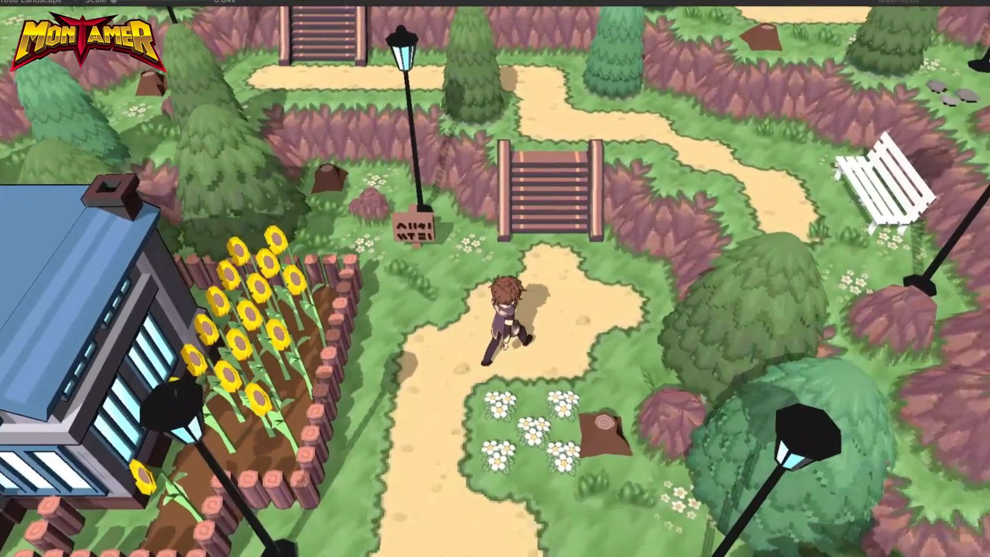
key(w)
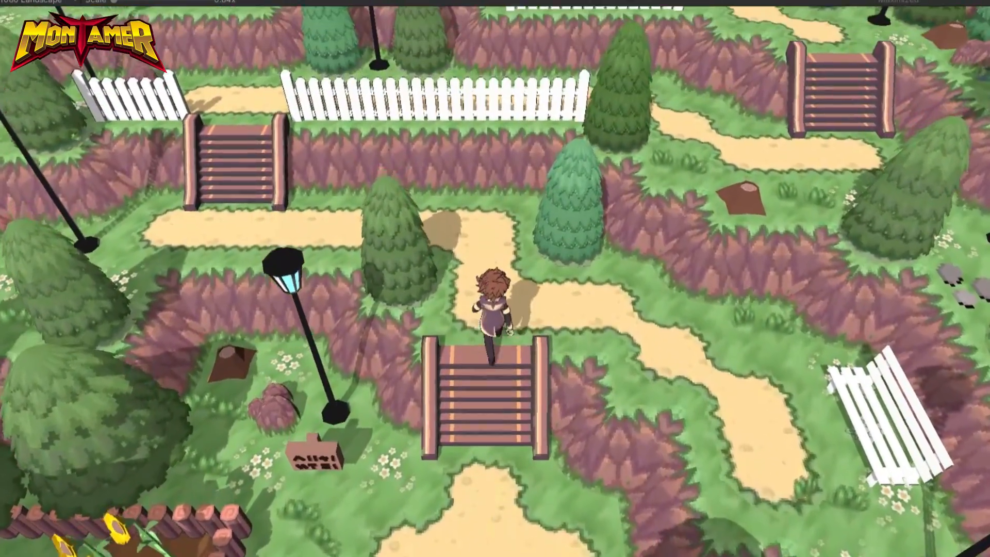
key(a)
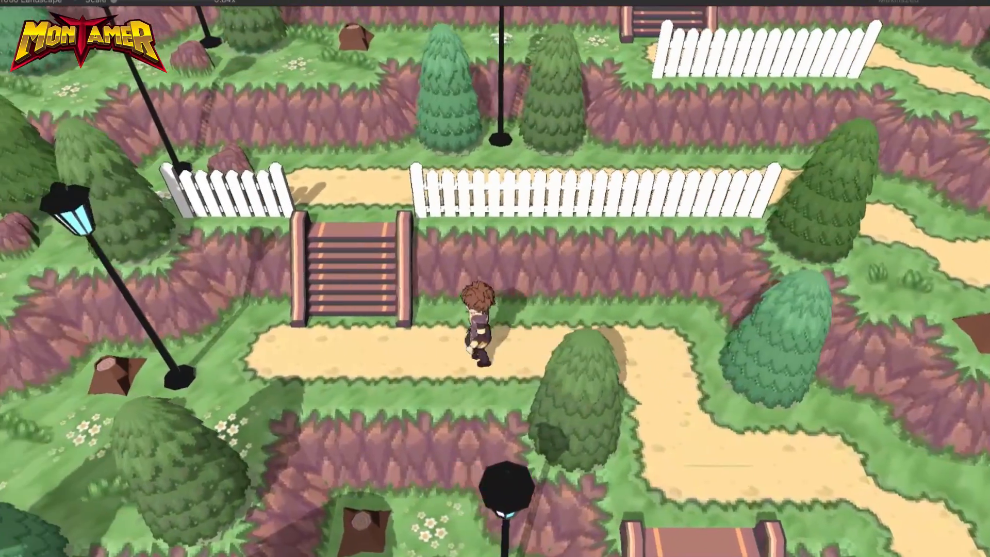
key(w)
key(w)
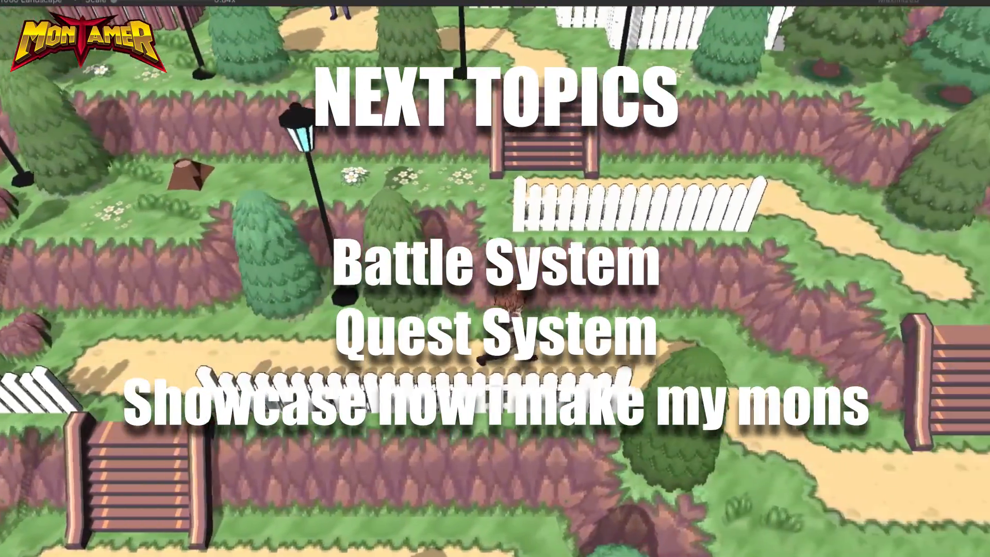
key(w)
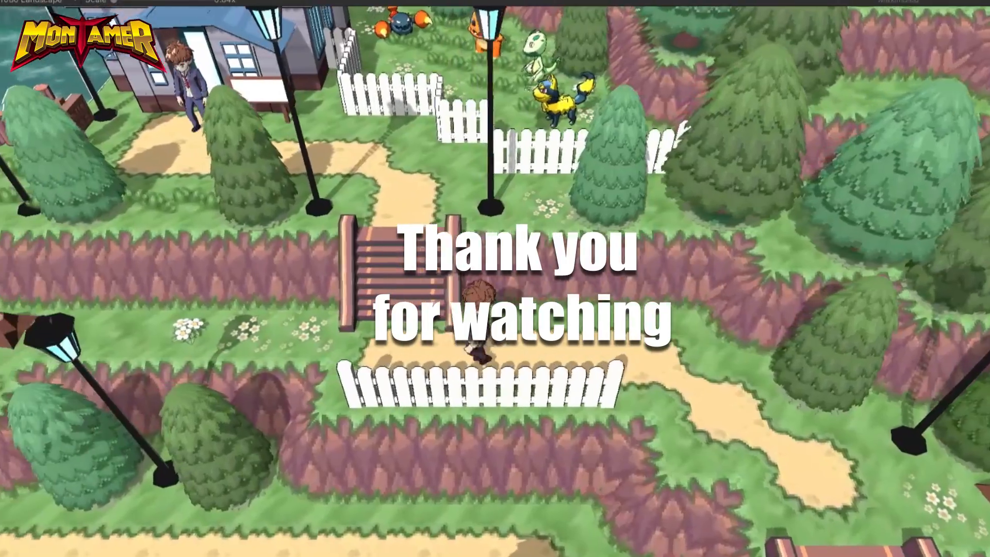
key(w)
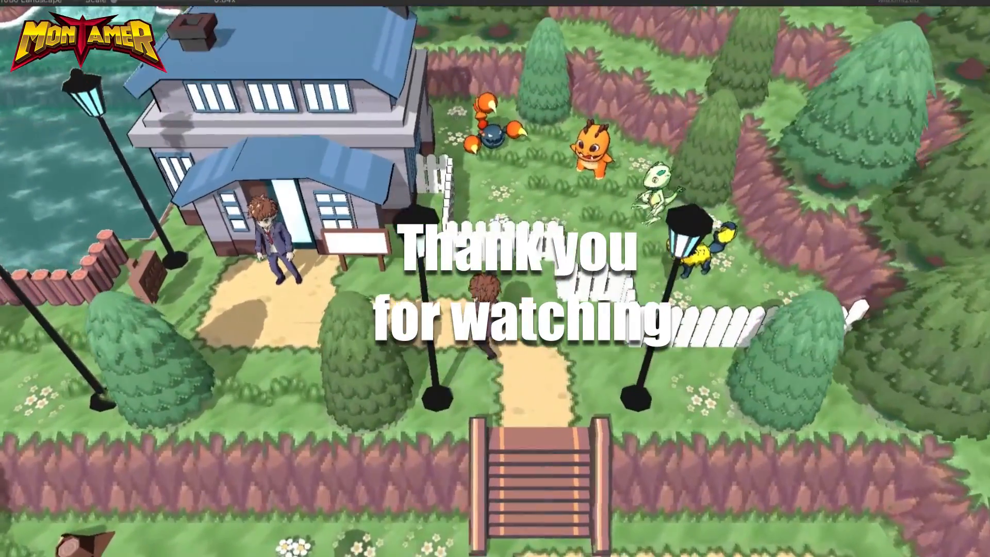